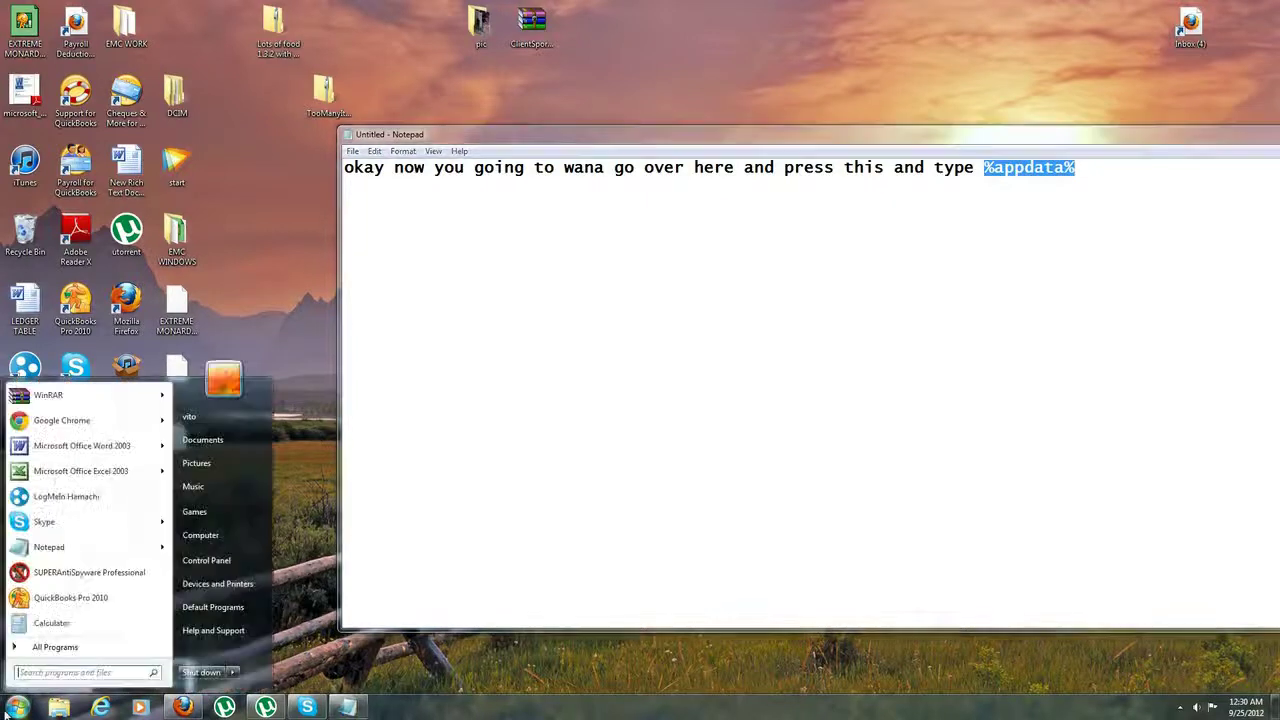
right_click(47, 676)
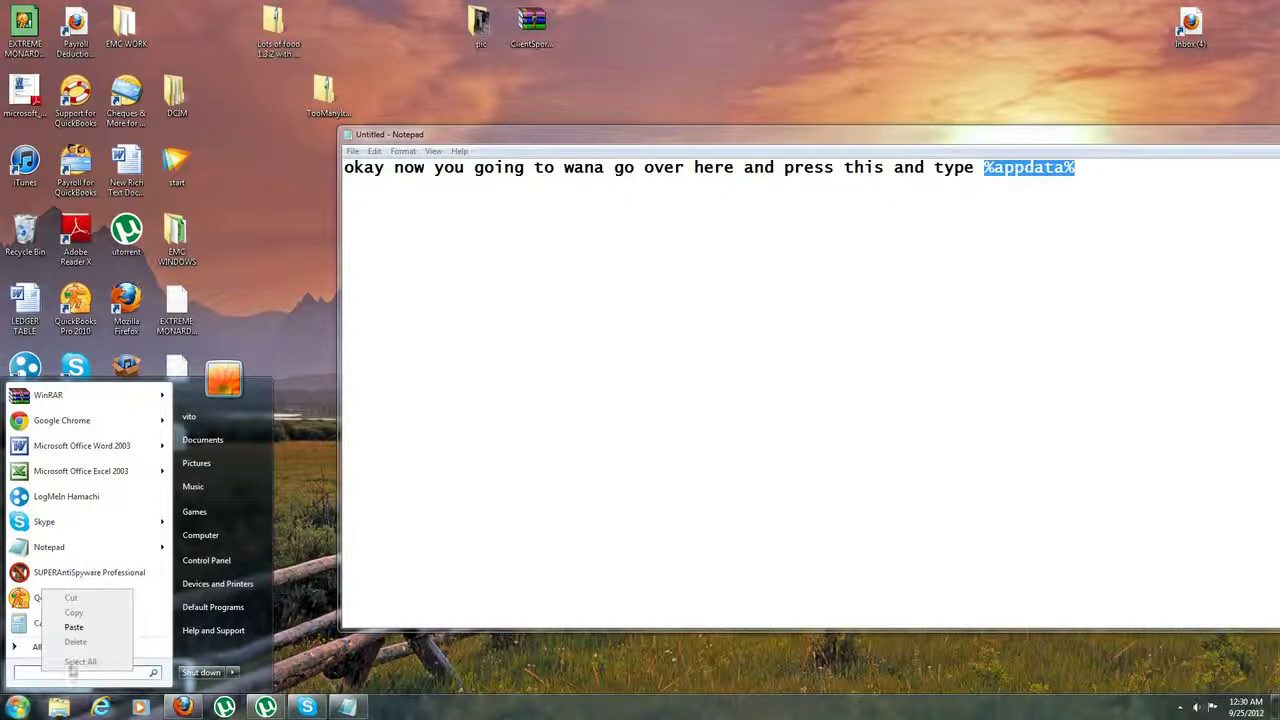
click(74, 627)
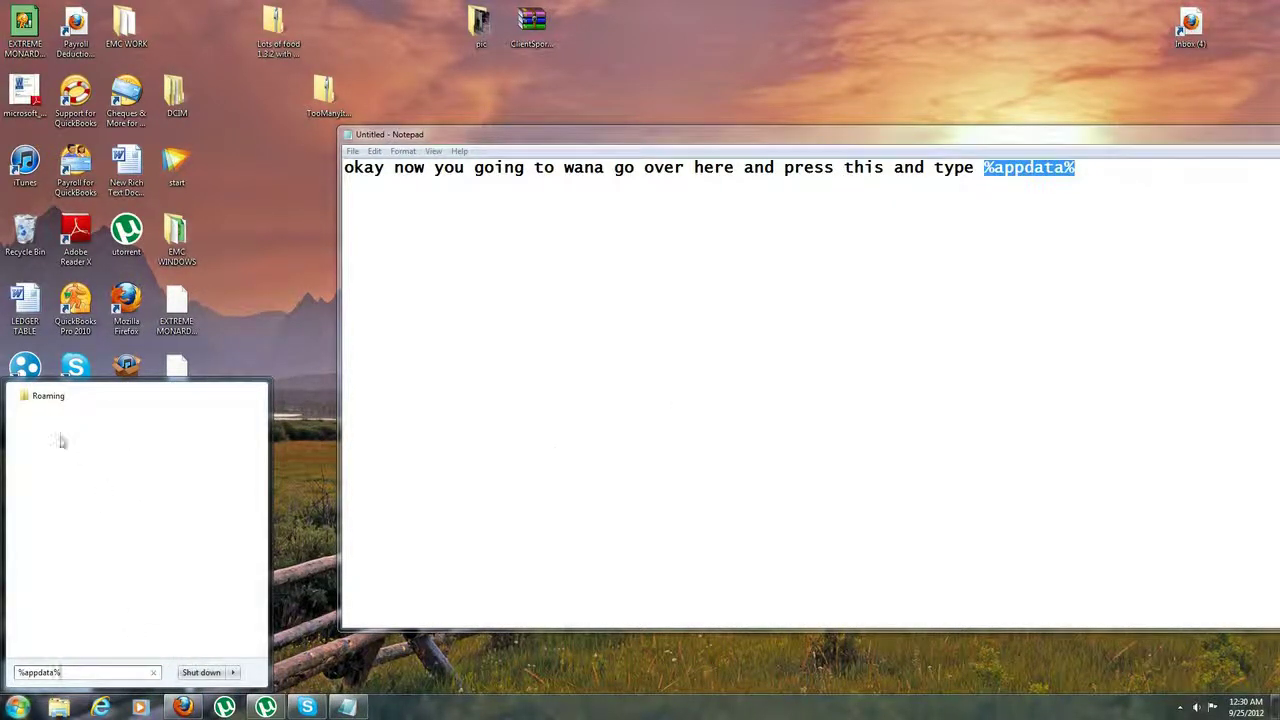
key(Escape)
Replace the whole Notepad text about typing %appdata% with "then prees romangin"
click(1166, 209)
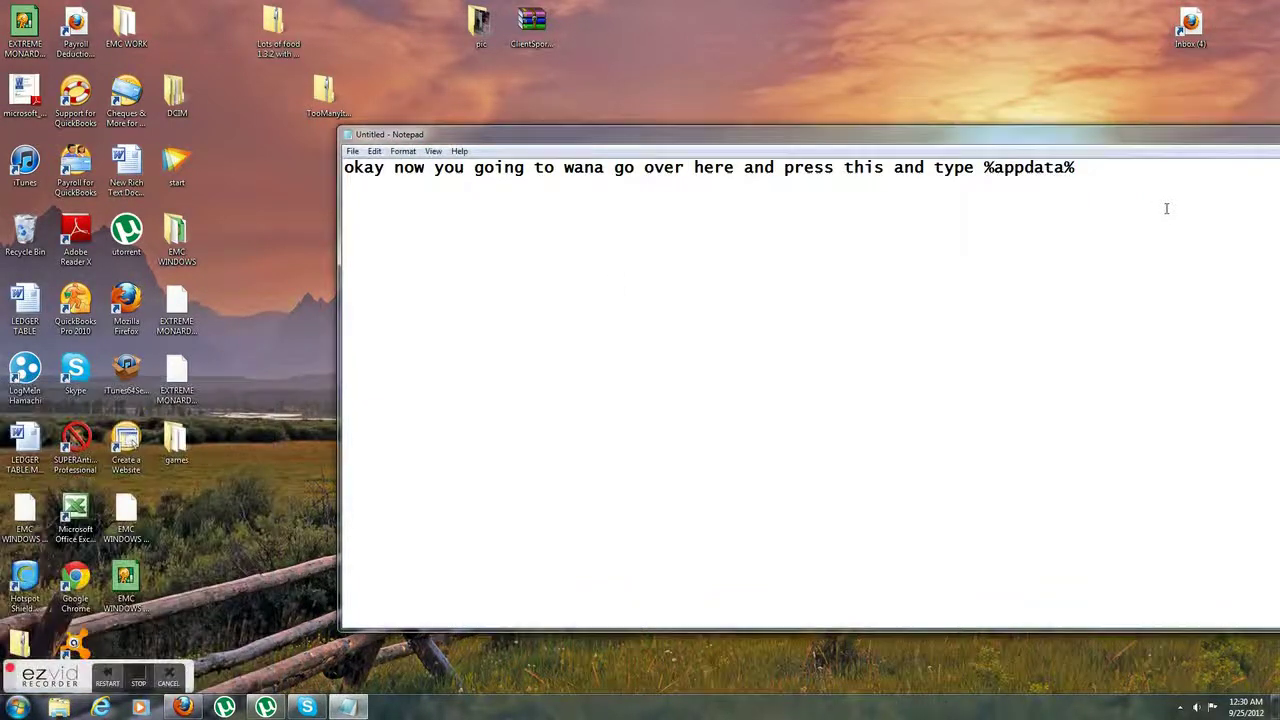
key(BackSpace)
key(BackSpace)
key(BackSpace)
key(BackSpace)
key(BackSpace)
key(BackSpace)
key(BackSpace)
key(BackSpace)
key(BackSpace)
key(BackSpace)
key(BackSpace)
key(BackSpace)
key(BackSpace)
key(BackSpace)
key(BackSpace)
key(BackSpace)
key(BackSpace)
key(BackSpace)
key(BackSpace)
key(BackSpace)
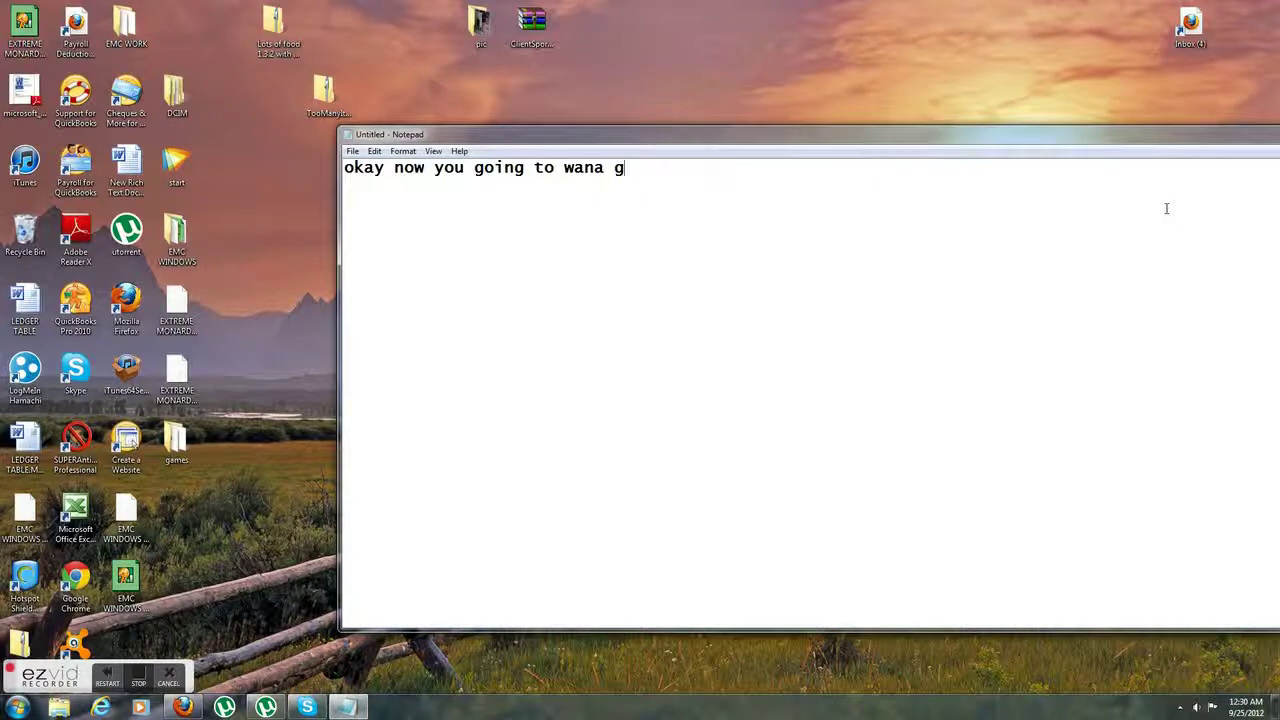
key(BackSpace)
key(BackSpace)
key(BackSpace)
key(BackSpace)
key(BackSpace)
key(BackSpace)
key(BackSpace)
key(BackSpace)
key(BackSpace)
key(BackSpace)
key(BackSpace)
key(BackSpace)
key(BackSpace)
text(th)
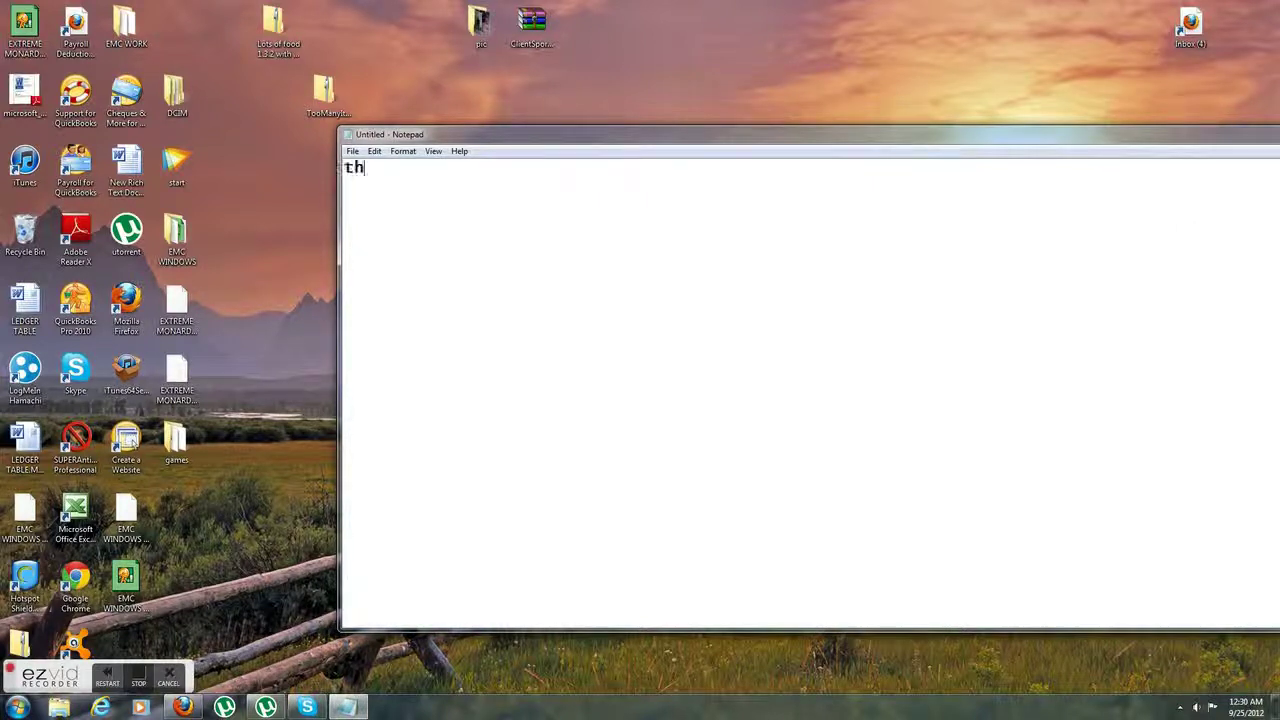
text(en prees)
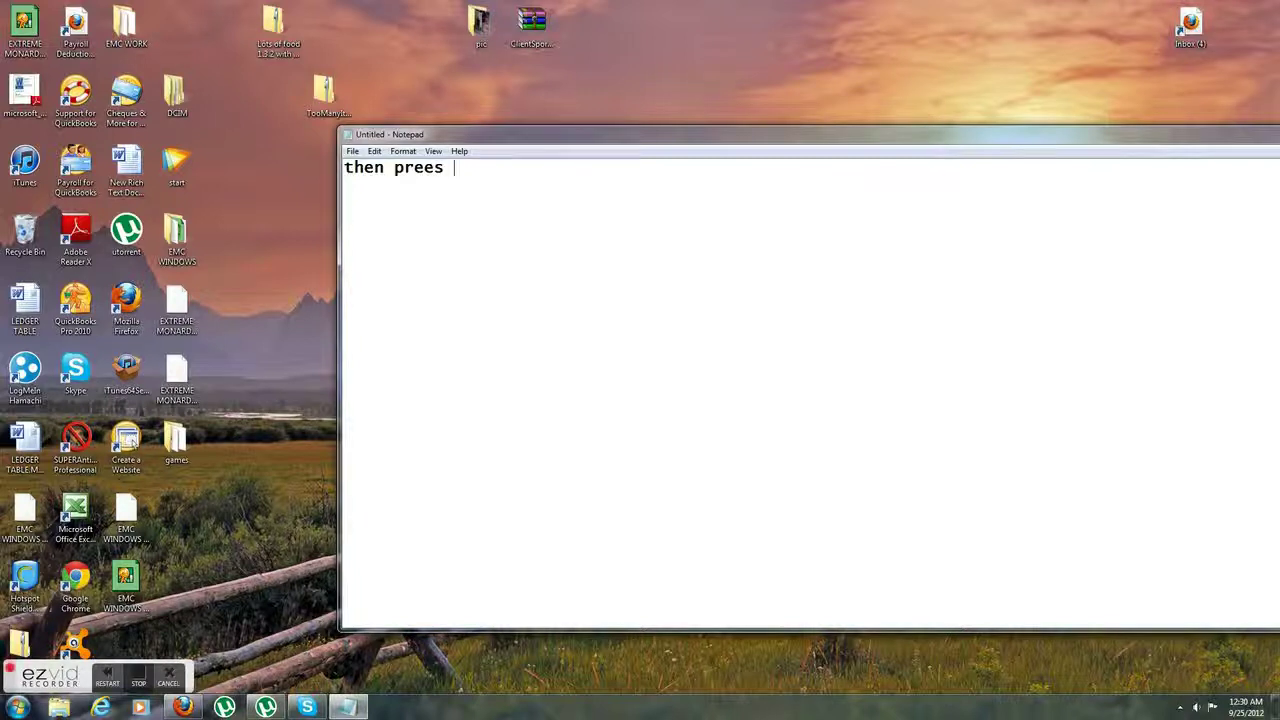
text( romangin)
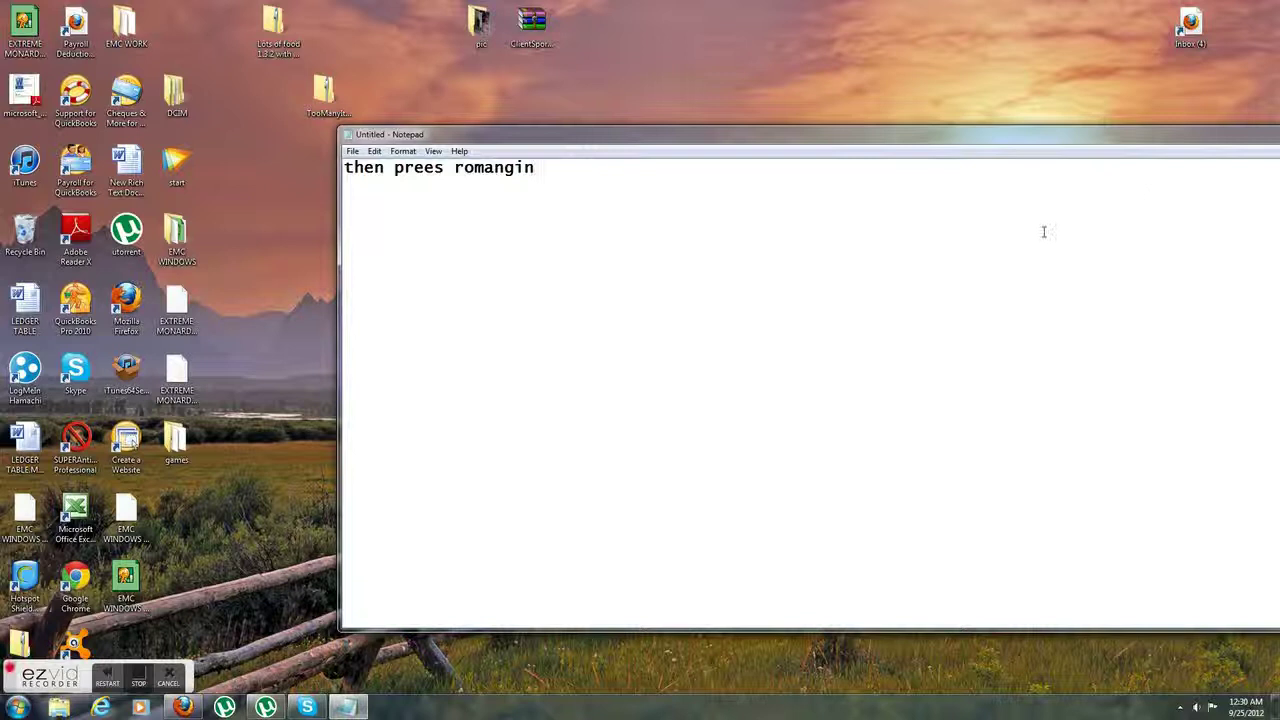
Search the system for %appdata% and open the Roaming folder
click(18, 707)
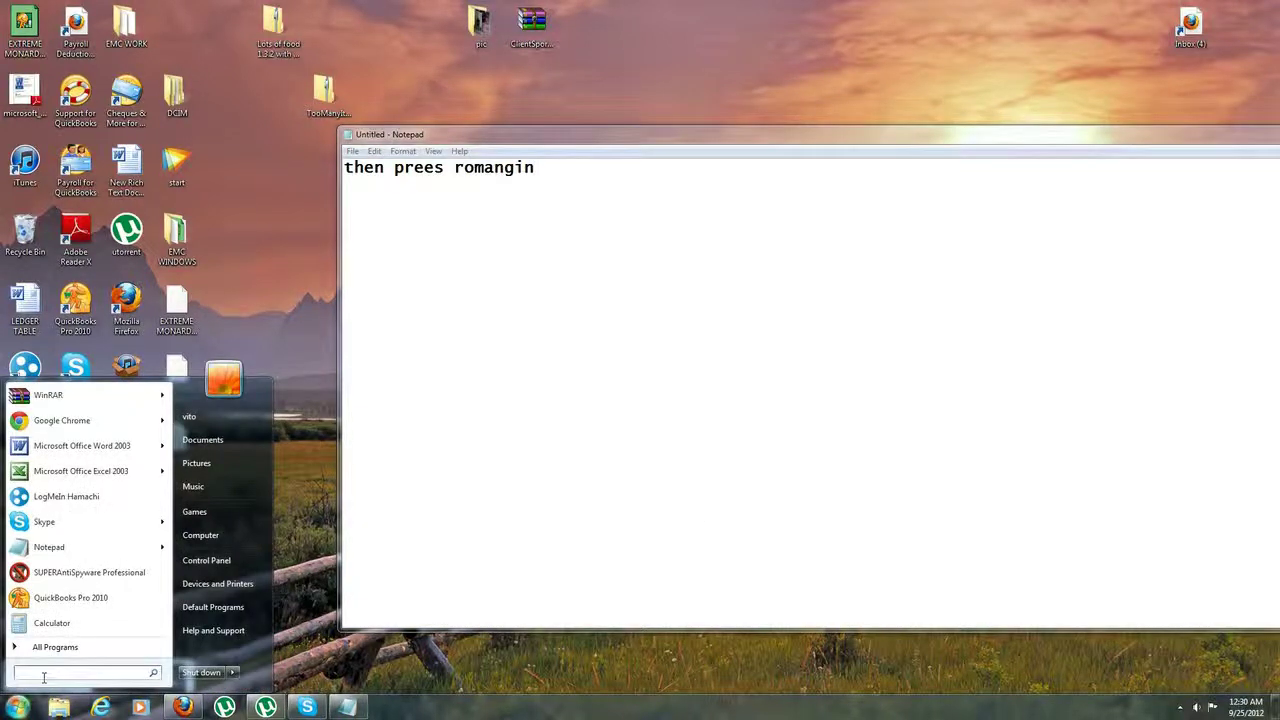
text(%)
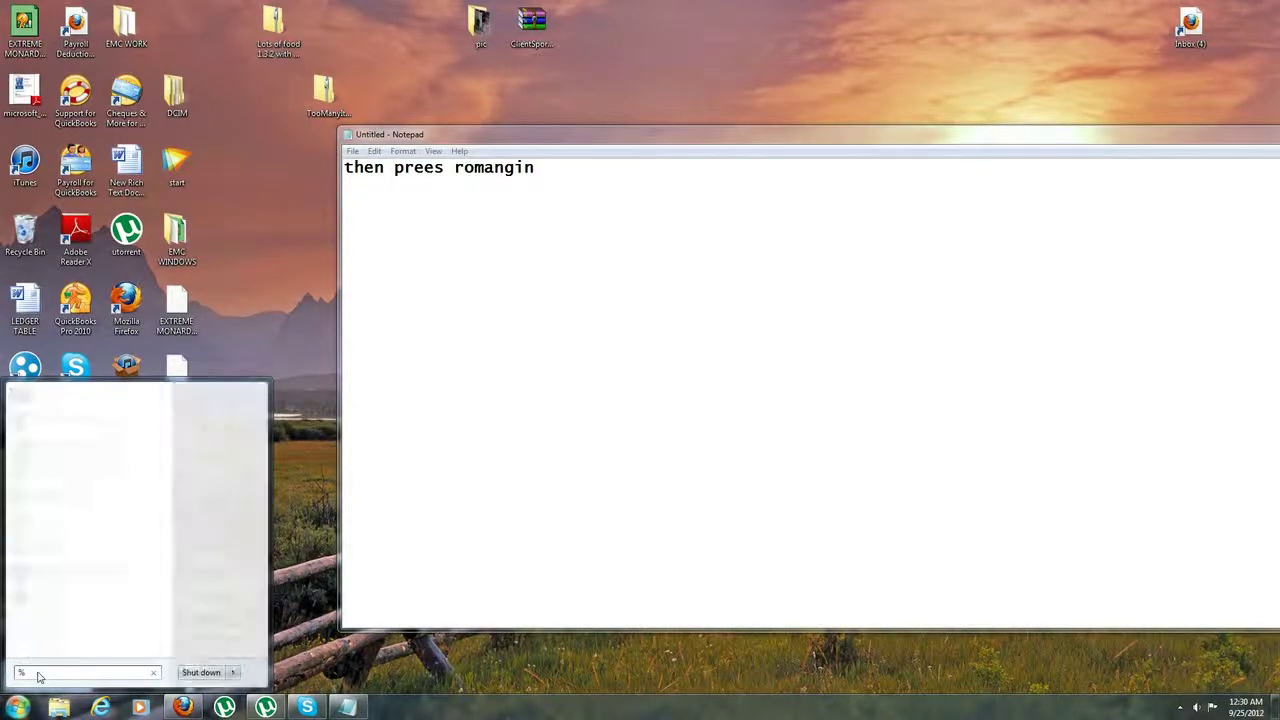
text(appdat)
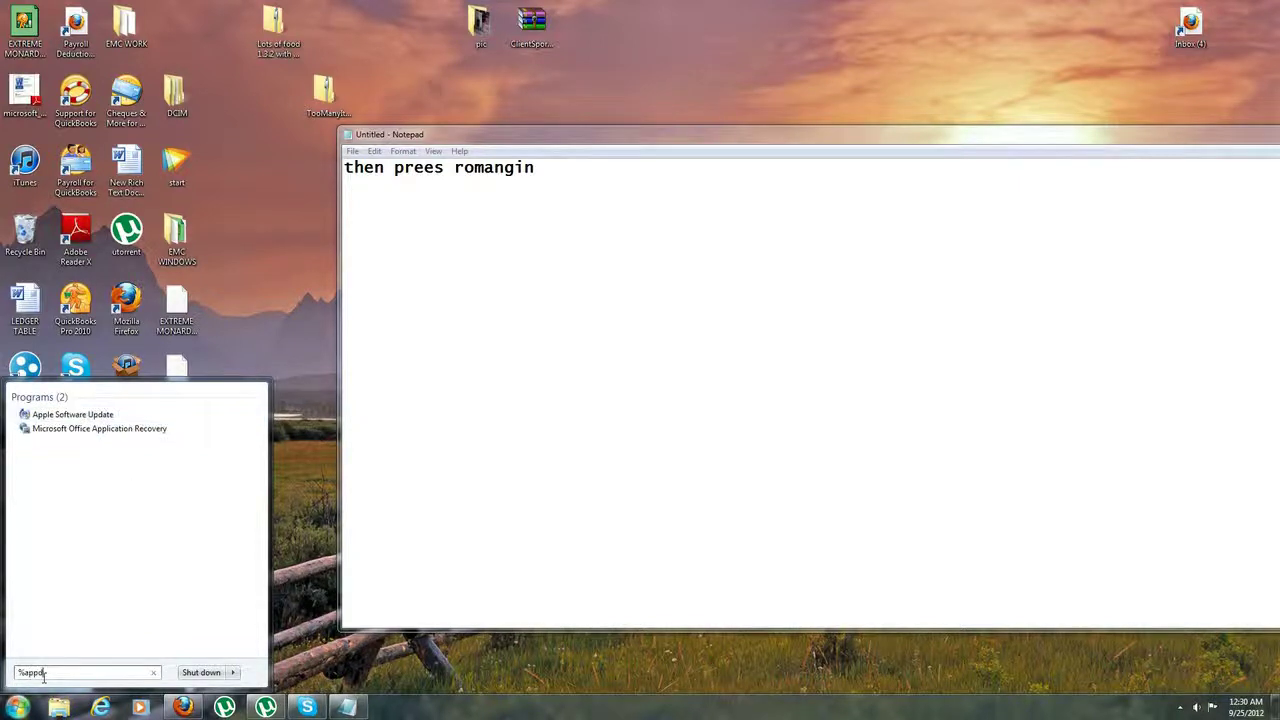
text(a%)
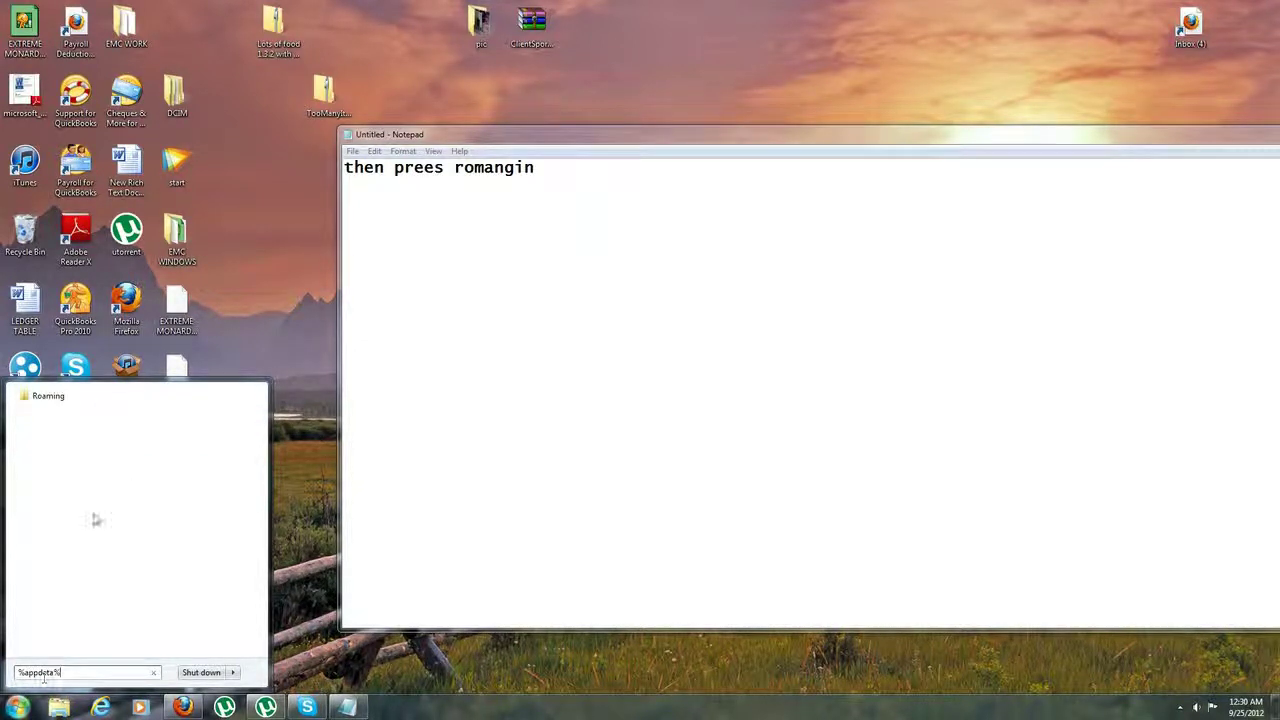
click(48, 398)
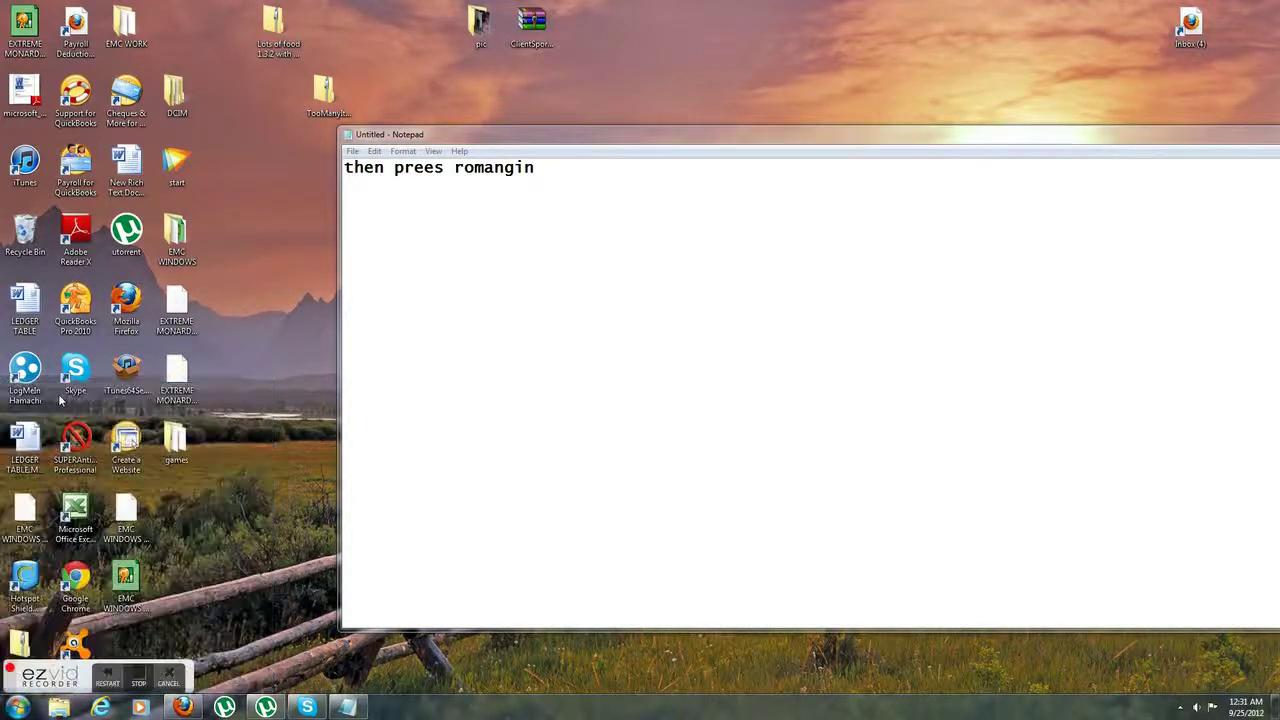
Move the Notepad window off the Roaming folder's listing and delete all of its text
click(729, 148)
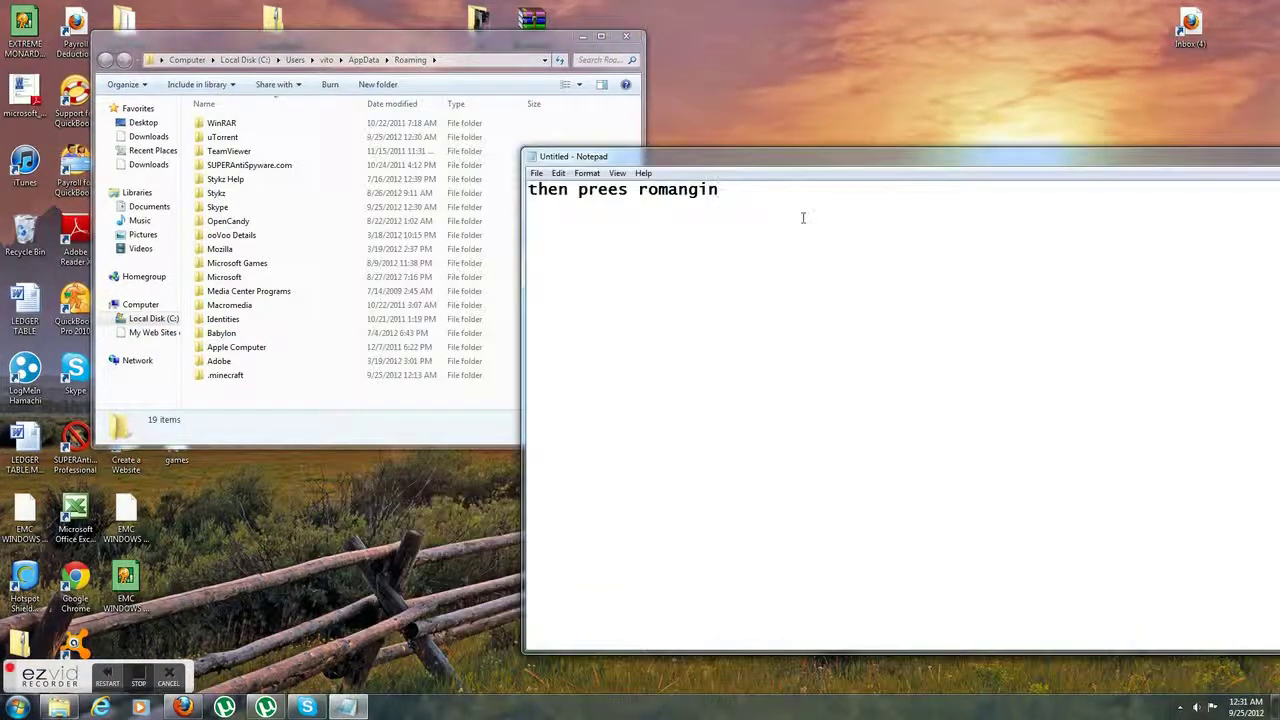
key(BackSpace)
key(BackSpace)
key(BackSpace)
key(BackSpace)
key(BackSpace)
key(BackSpace)
key(BackSpace)
key(BackSpace)
key(BackSpace)
key(BackSpace)
key(BackSpace)
key(BackSpace)
key(BackSpace)
key(BackSpace)
key(BackSpace)
key(BackSpace)
key(BackSpace)
key(BackSpace)
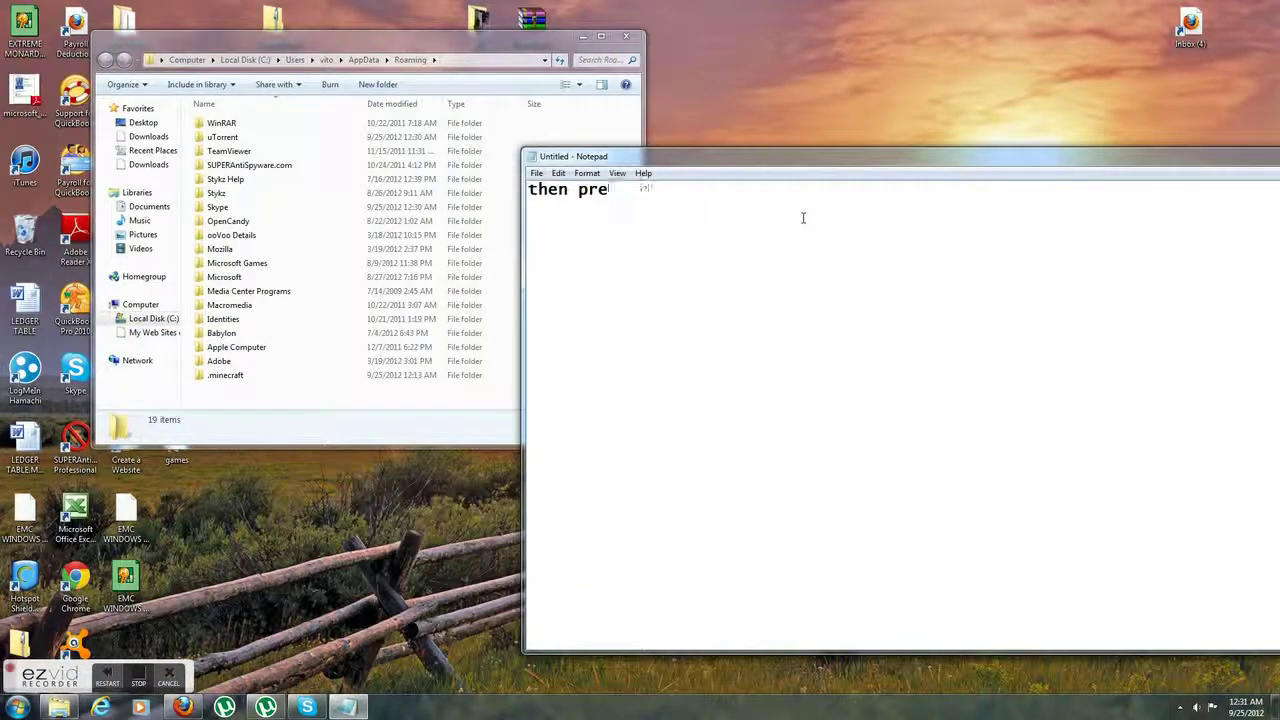
click(322, 378)
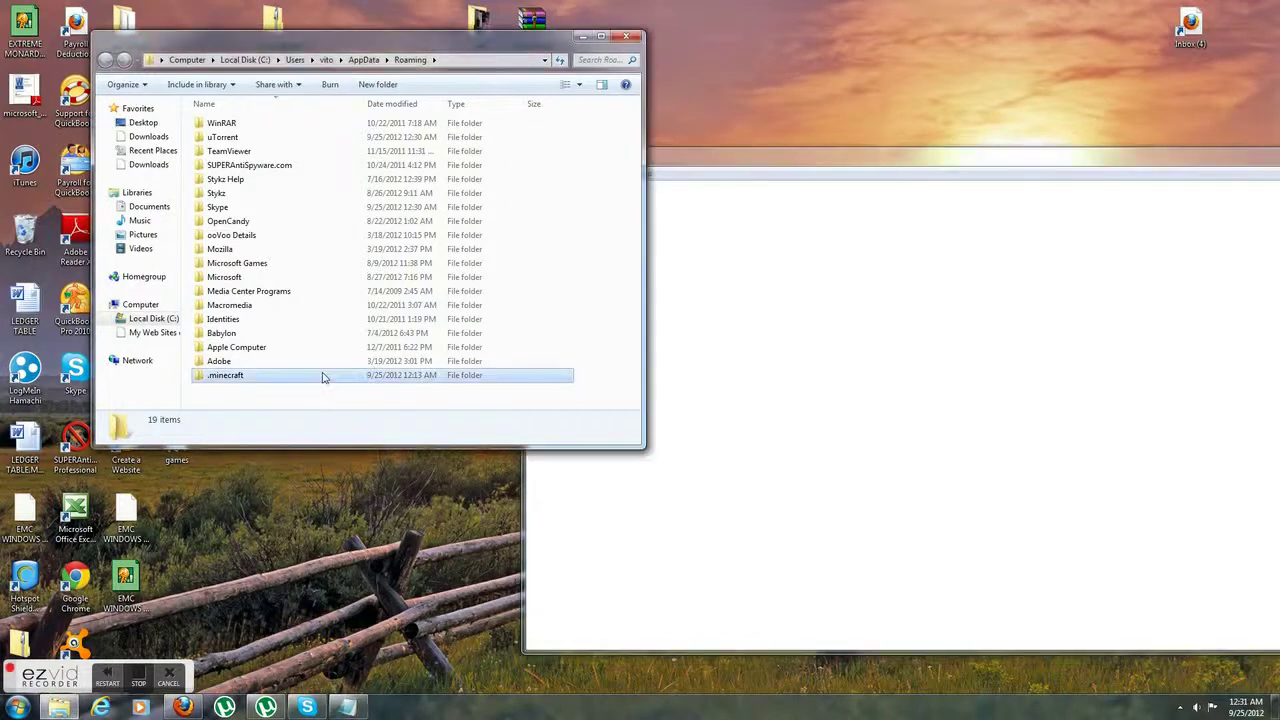
double_click(320, 376)
drag(788, 168, 886, 180)
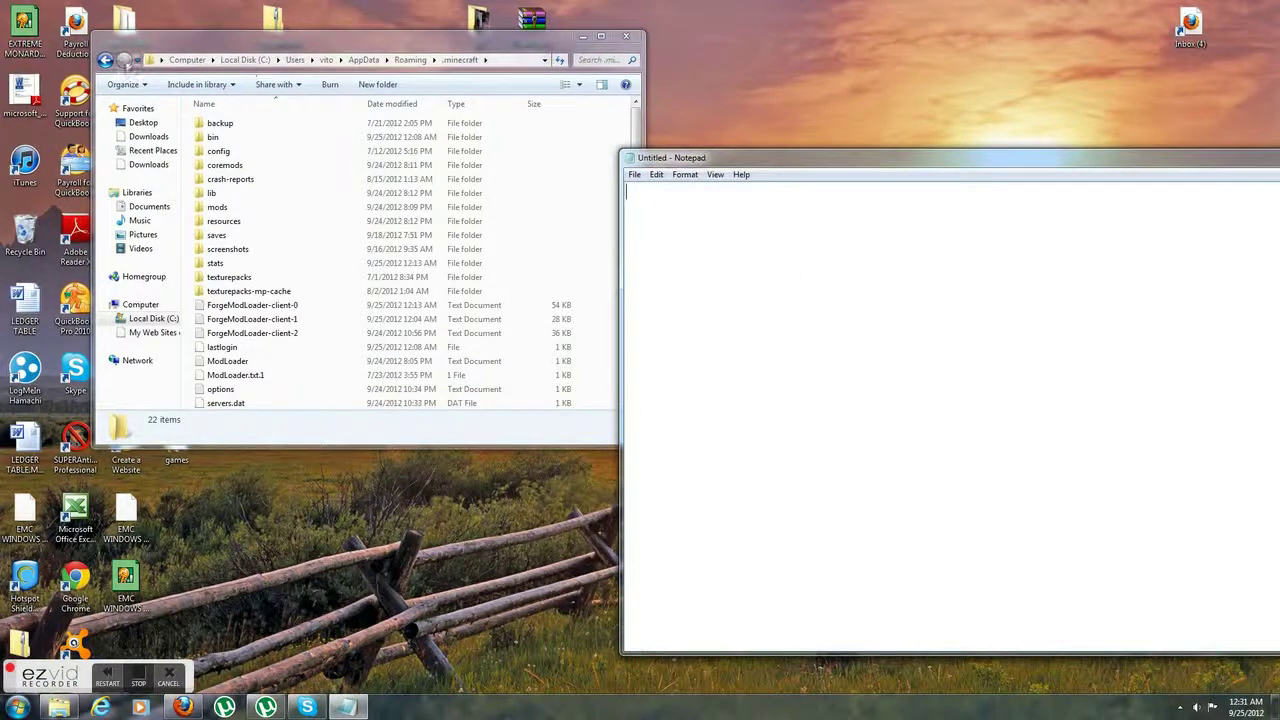
key(alt+Tab)
click(832, 311)
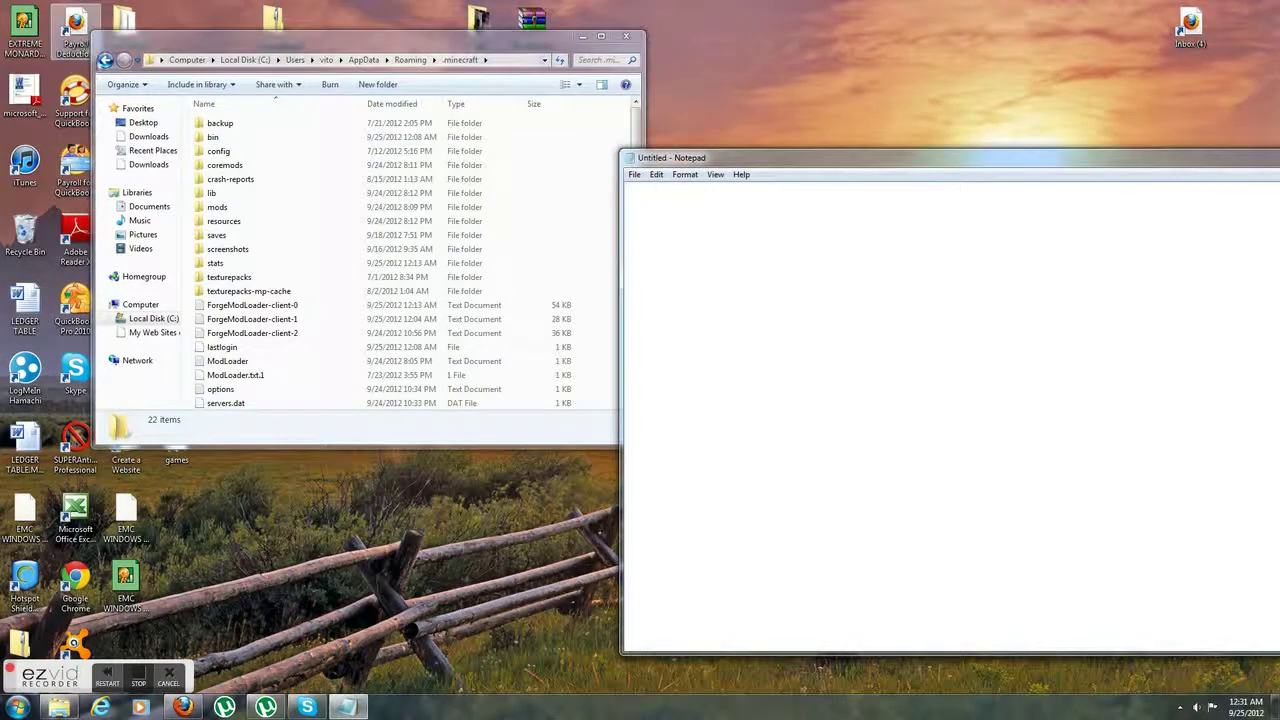
key(alt+Tab)
key(BackSpace)
Write "prees on minecraft" in the empty note and open the .minecraft folder
click(844, 314)
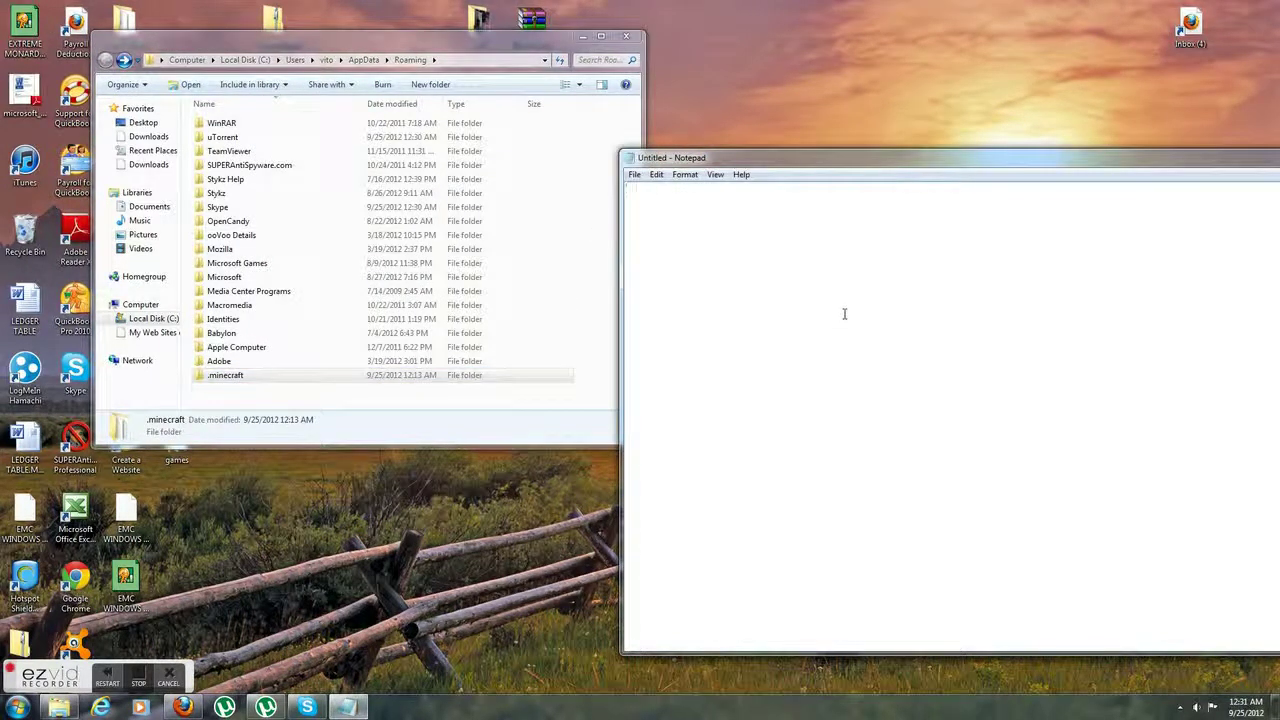
text(prees on mi)
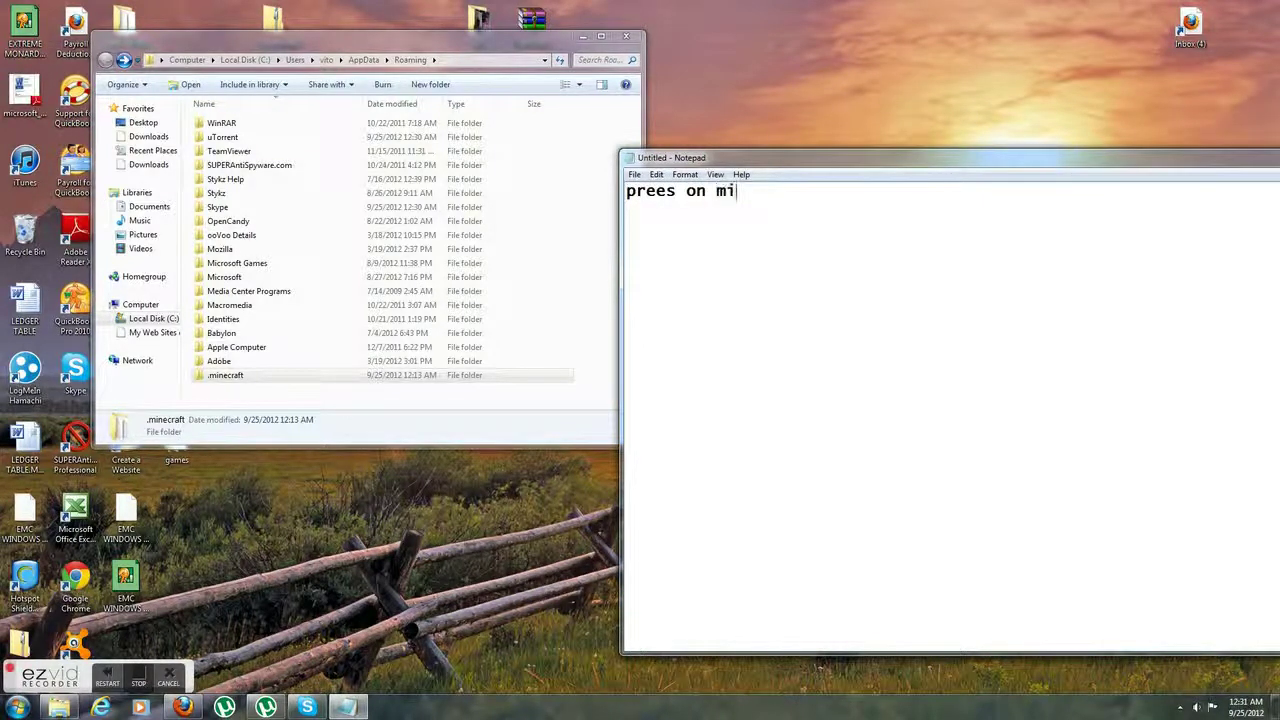
text(necraft)
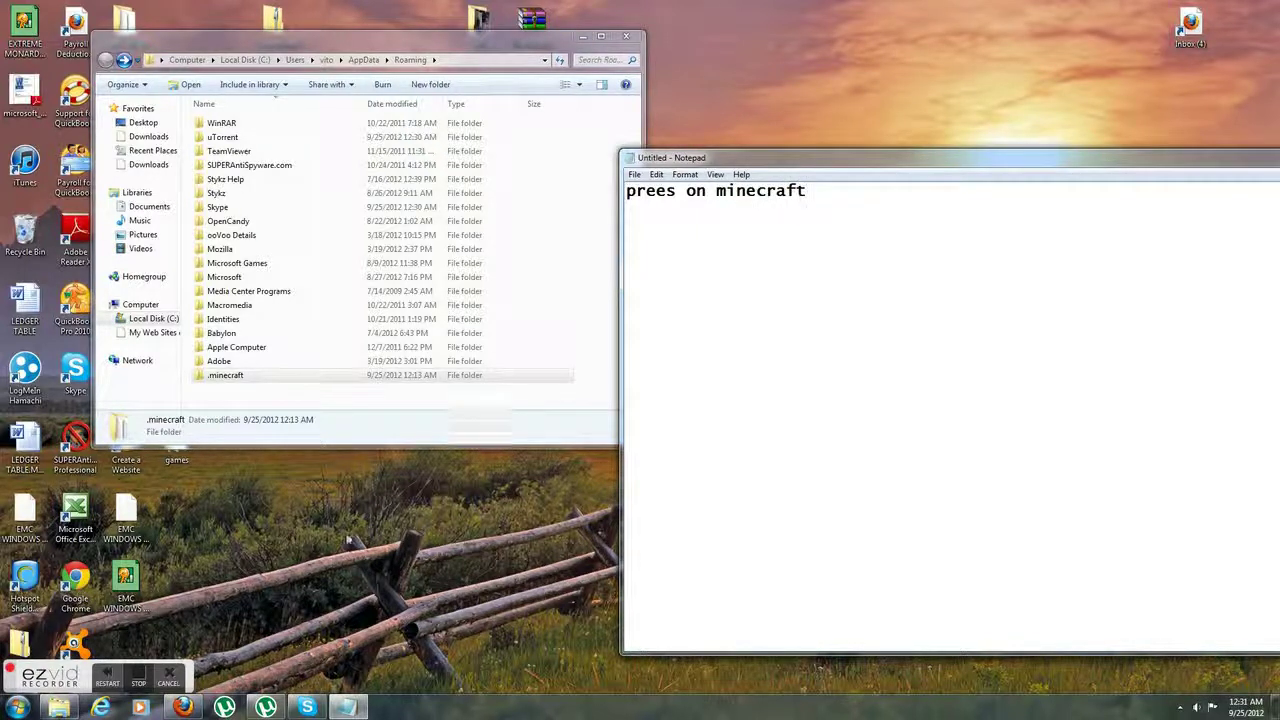
double_click(279, 376)
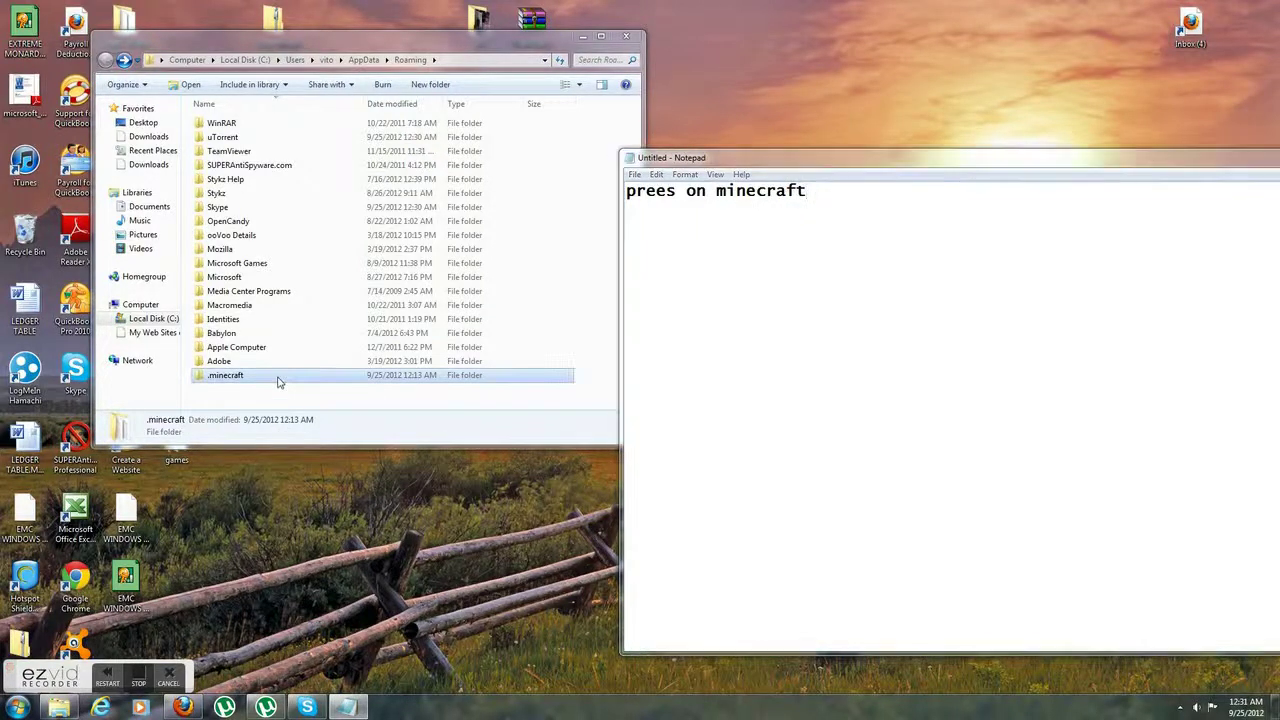
Replace the note's text with "then prees on bin" and open the bin folder inside .minecraft
click(889, 232)
key(BackSpace)
key(BackSpace)
key(BackSpace)
key(BackSpace)
key(BackSpace)
key(BackSpace)
key(BackSpace)
key(BackSpace)
key(BackSpace)
key(BackSpace)
key(BackSpace)
key(BackSpace)
key(BackSpace)
key(BackSpace)
key(BackSpace)
key(BackSpace)
key(BackSpace)
key(BackSpace)
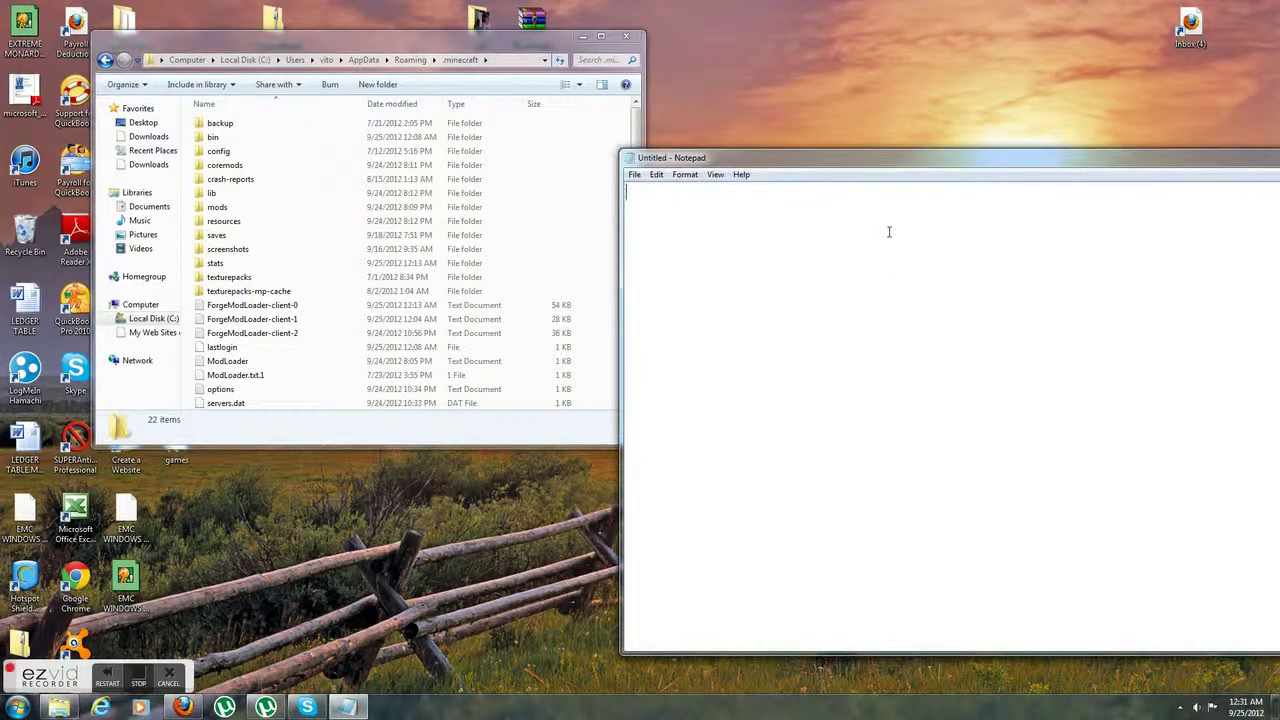
text(then prees o)
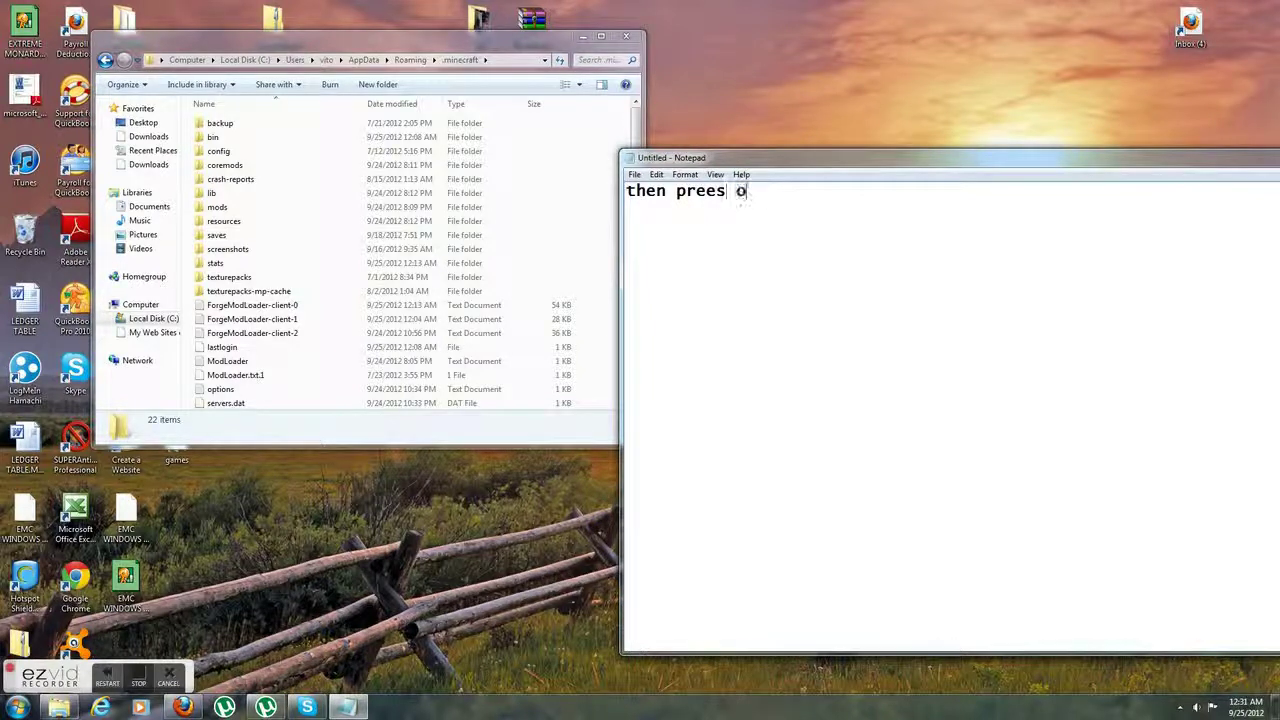
text(n bin)
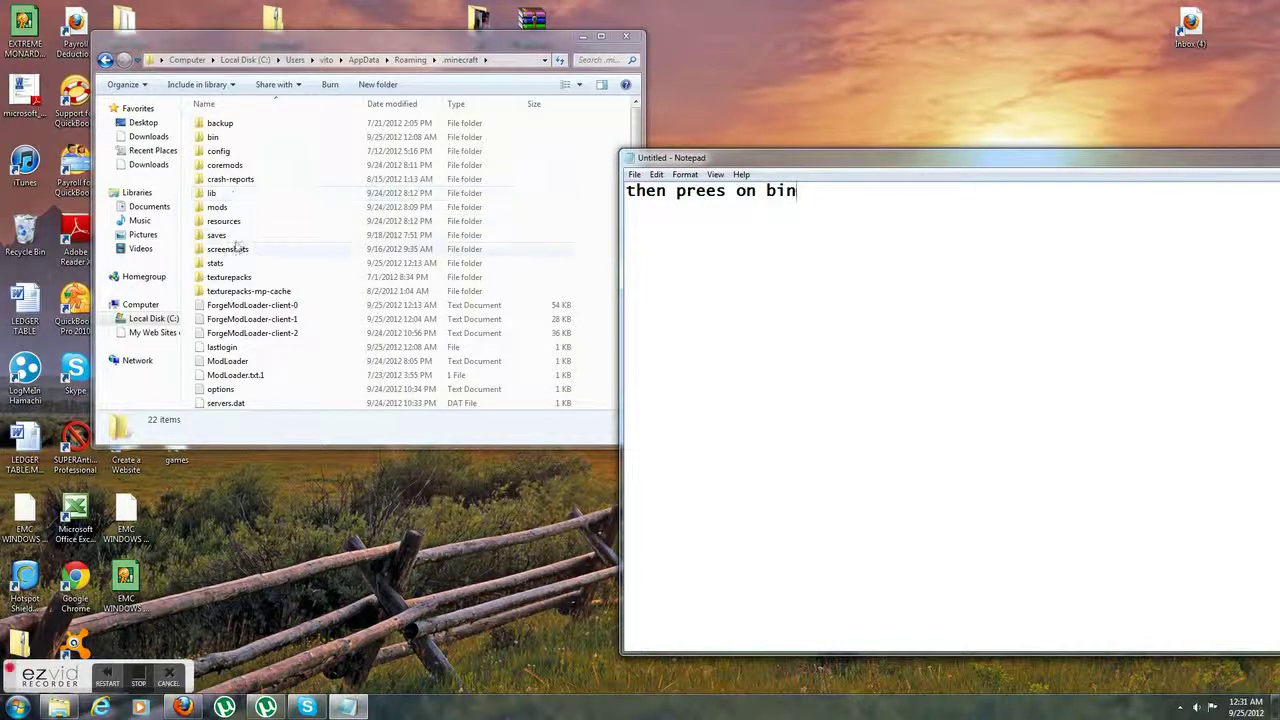
double_click(238, 138)
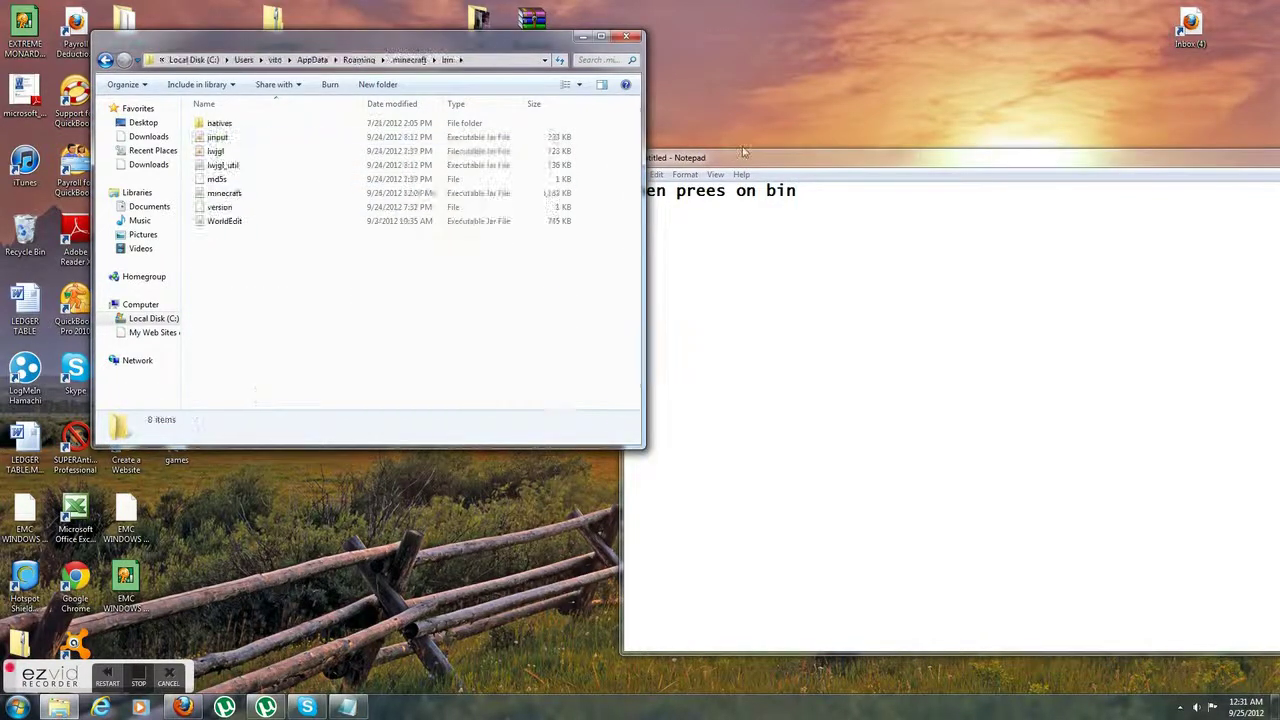
Replace "bin" in the note with "minecraft then use winrar or zip"
click(848, 204)
key(BackSpace)
key(BackSpace)
key(BackSpace)
text(minecraft then use win)
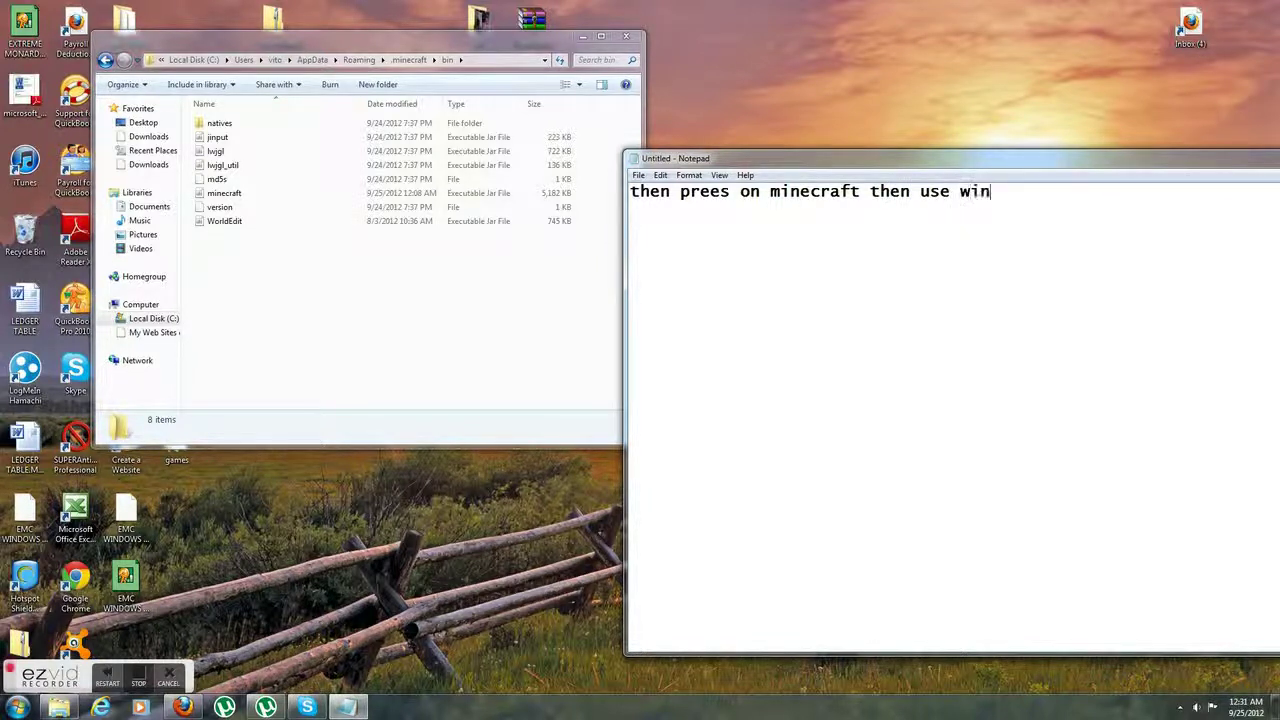
text(rar or zip)
Open the minecraft jar file with WinRAR, place its window over the bin folder window and dismiss the licence reminder
right_click(216, 194)
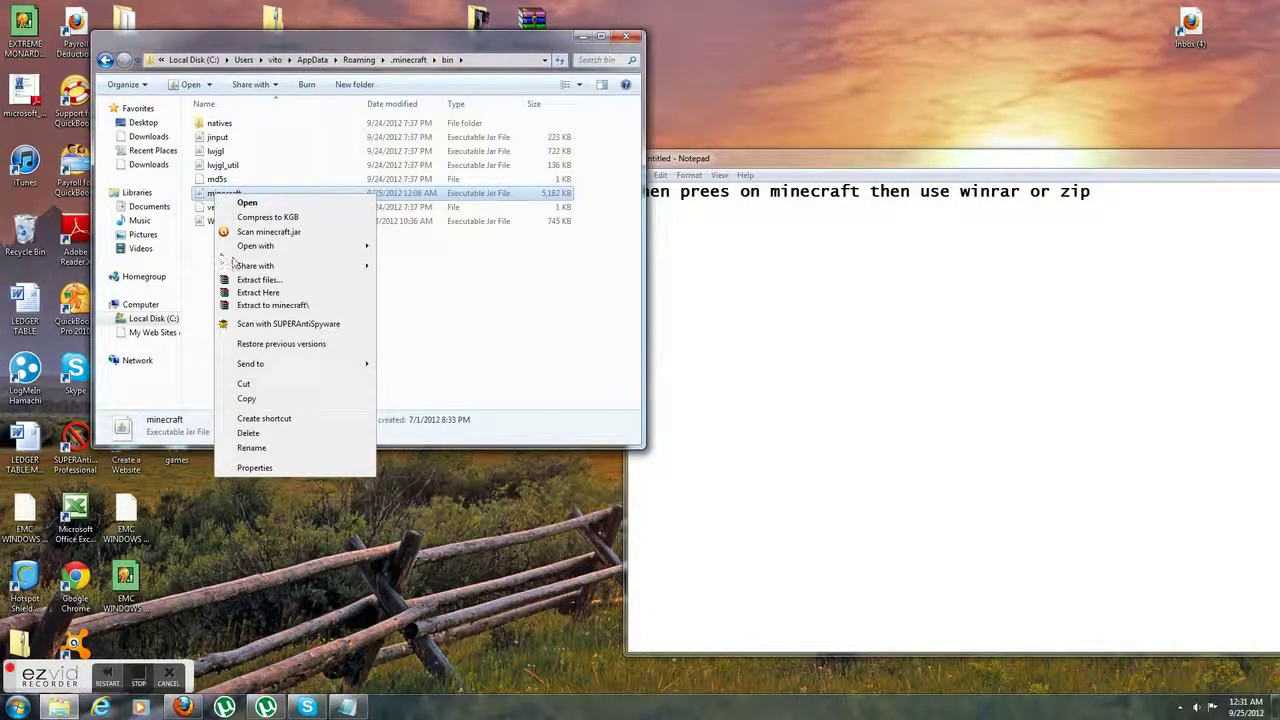
mouse_move(272, 246)
click(437, 264)
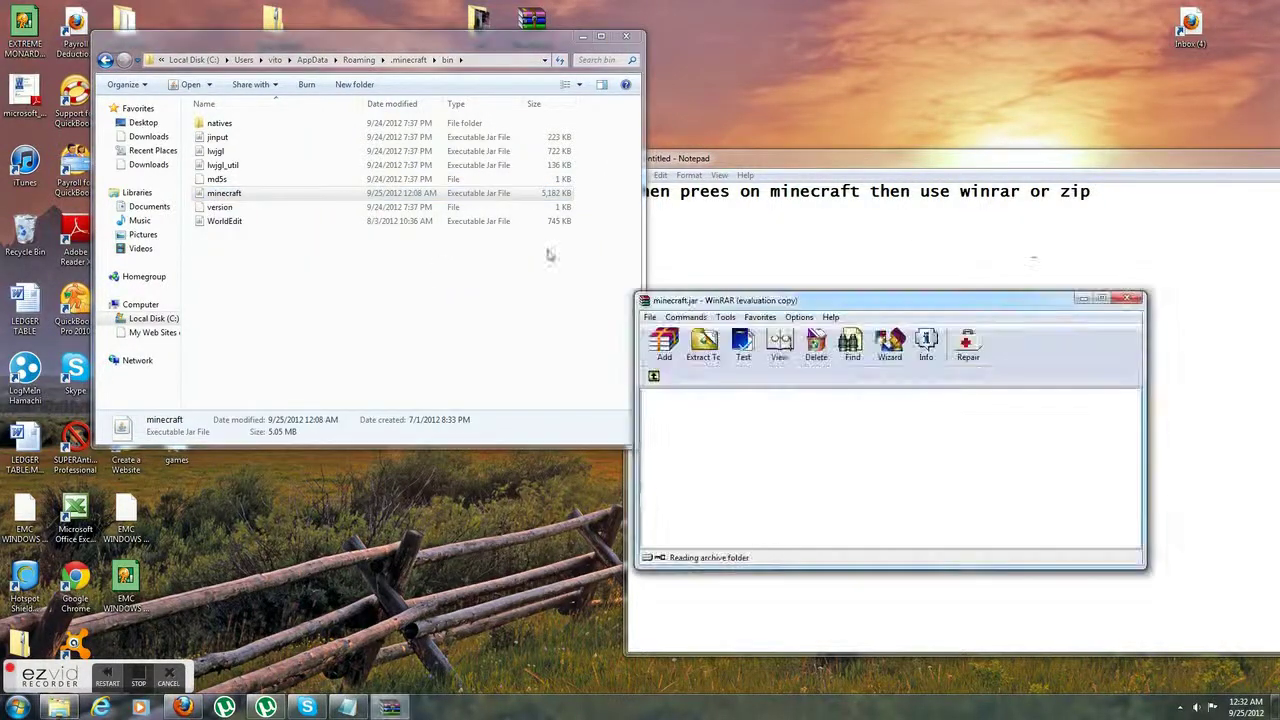
drag(878, 305, 378, 262)
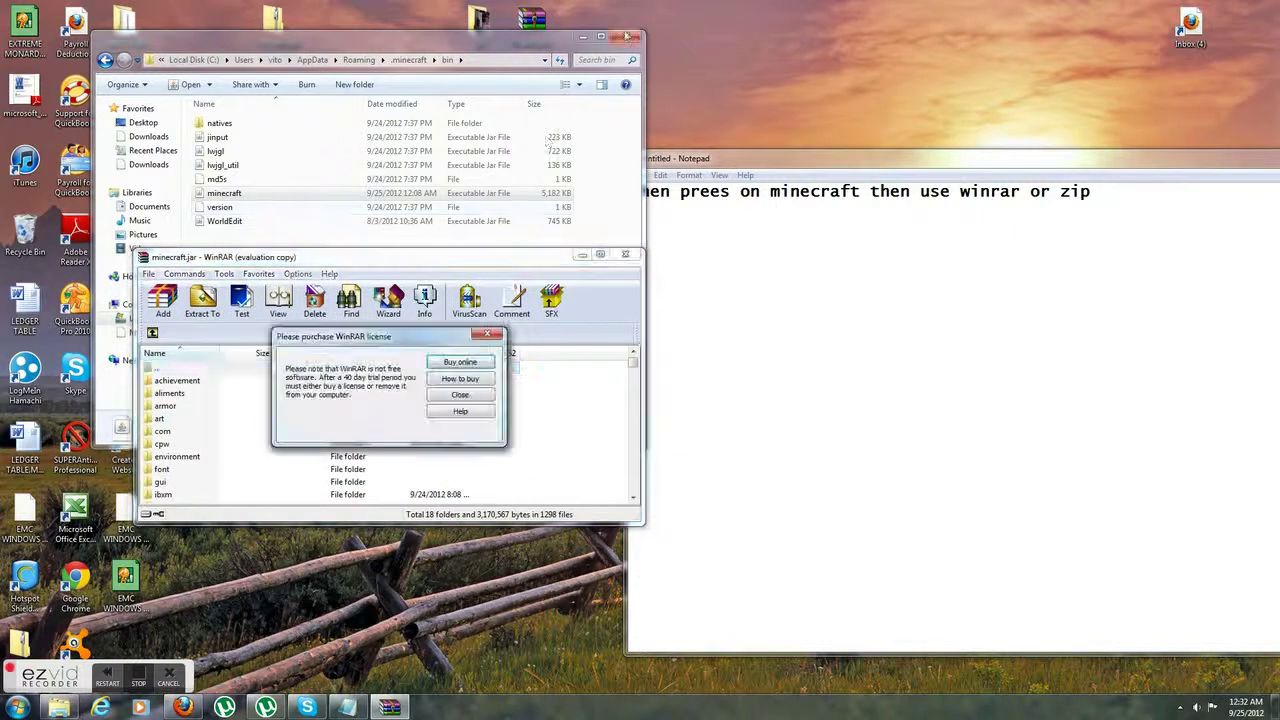
click(456, 394)
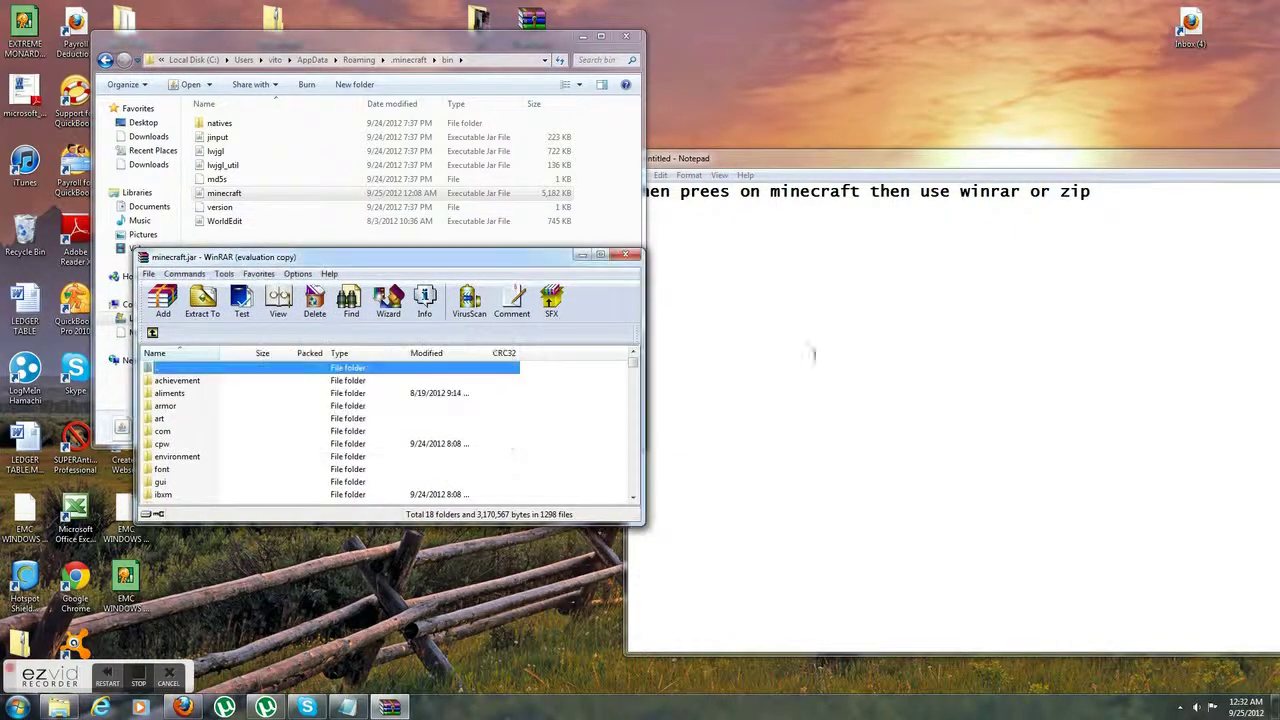
Append "okay then there is going to be a file" to the note and shift its window so the full line fits on screen
click(1162, 225)
text(okay then there is)
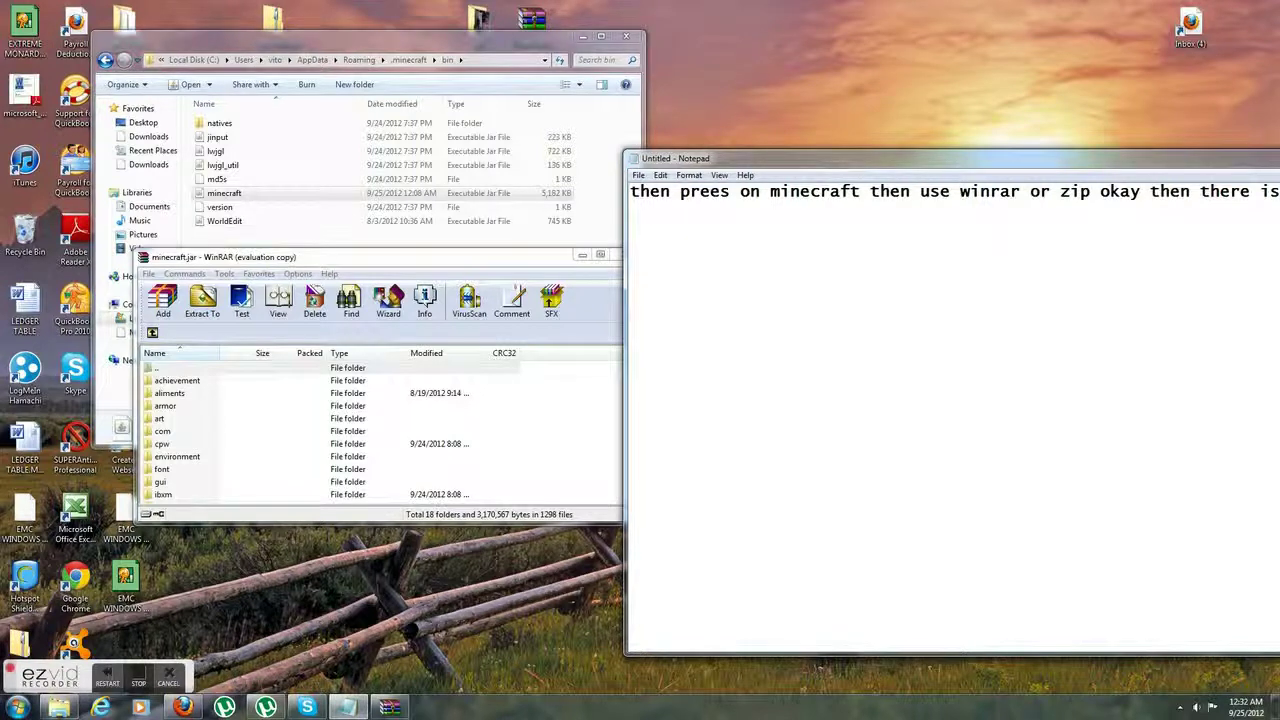
drag(1020, 172, 688, 187)
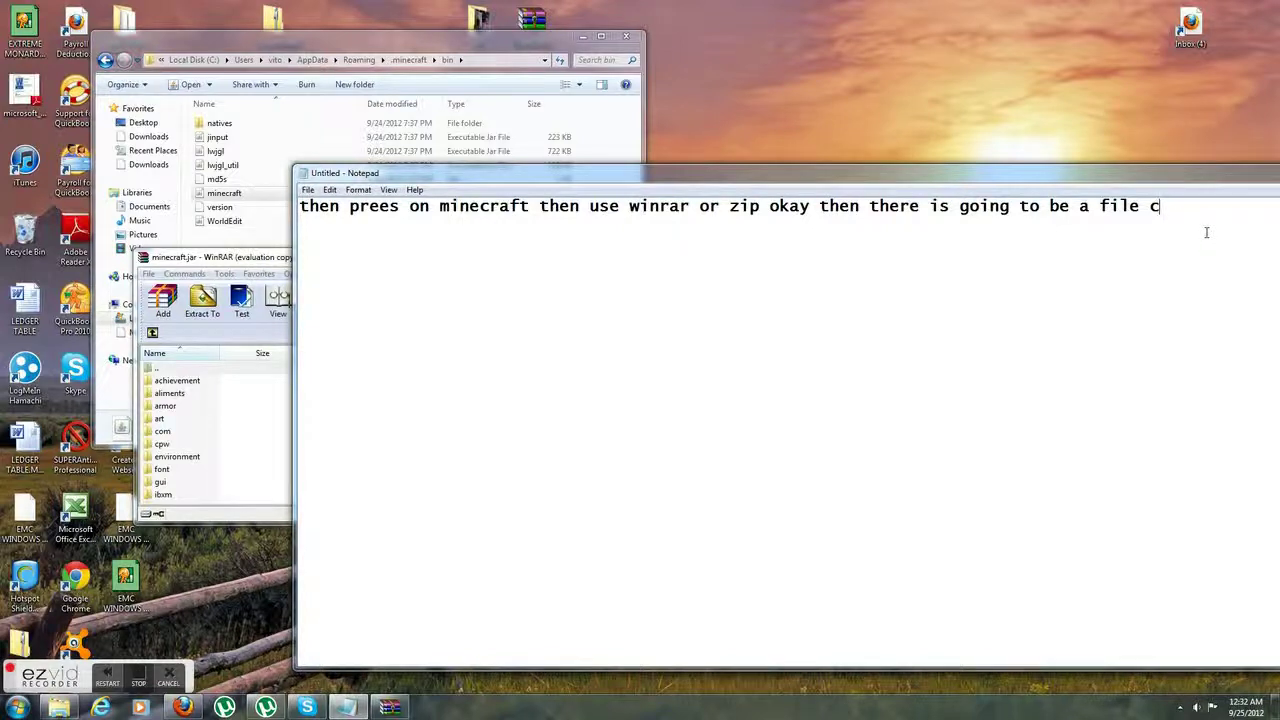
text(ol)
Delete the words following "okay" at the end of the note
key(BackSpace)
key(BackSpace)
key(BackSpace)
key(BackSpace)
key(BackSpace)
key(BackSpace)
key(BackSpace)
key(BackSpace)
key(BackSpace)
key(BackSpace)
key(BackSpace)
key(BackSpace)
key(BackSpace)
key(BackSpace)
key(BackSpace)
key(BackSpace)
key(BackSpace)
key(BackSpace)
key(BackSpace)
key(BackSpace)
key(BackSpace)
key(BackSpace)
key(BackSpace)
key(BackSpace)
key(BackSpace)
key(BackSpace)
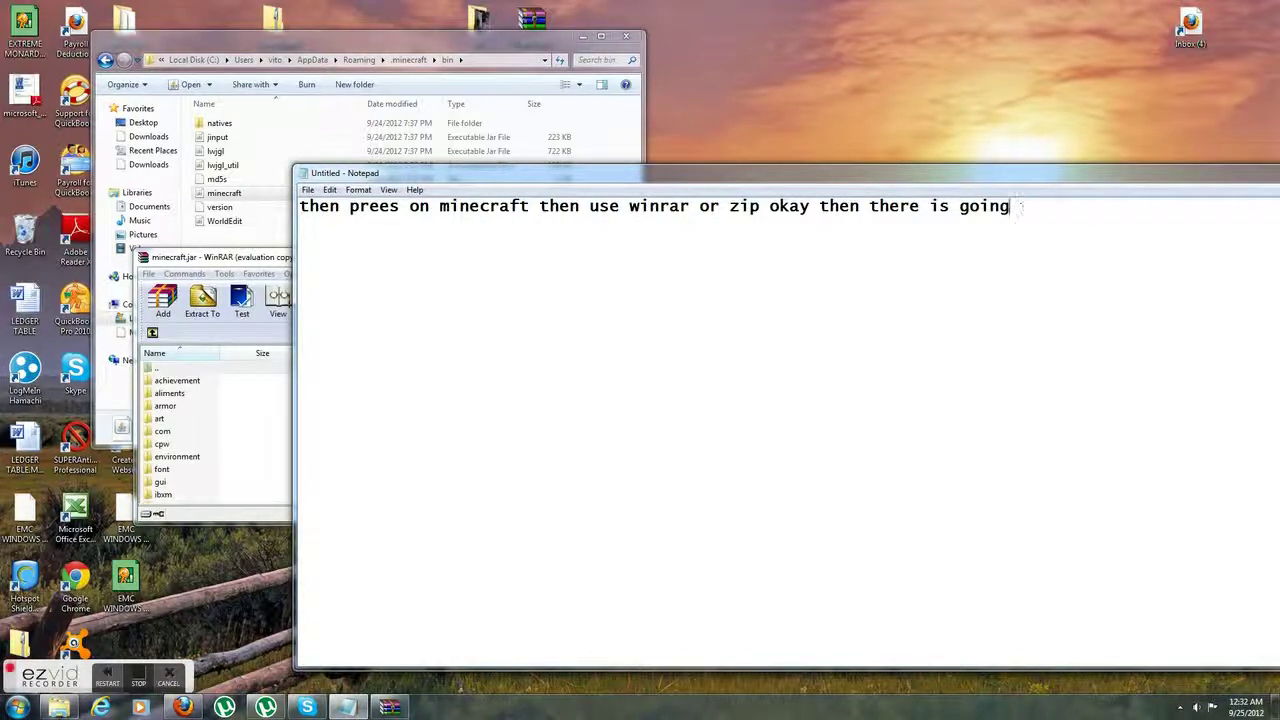
key(BackSpace)
key(BackSpace)
key(BackSpace)
key(BackSpace)
key(BackSpace)
key(BackSpace)
key(BackSpace)
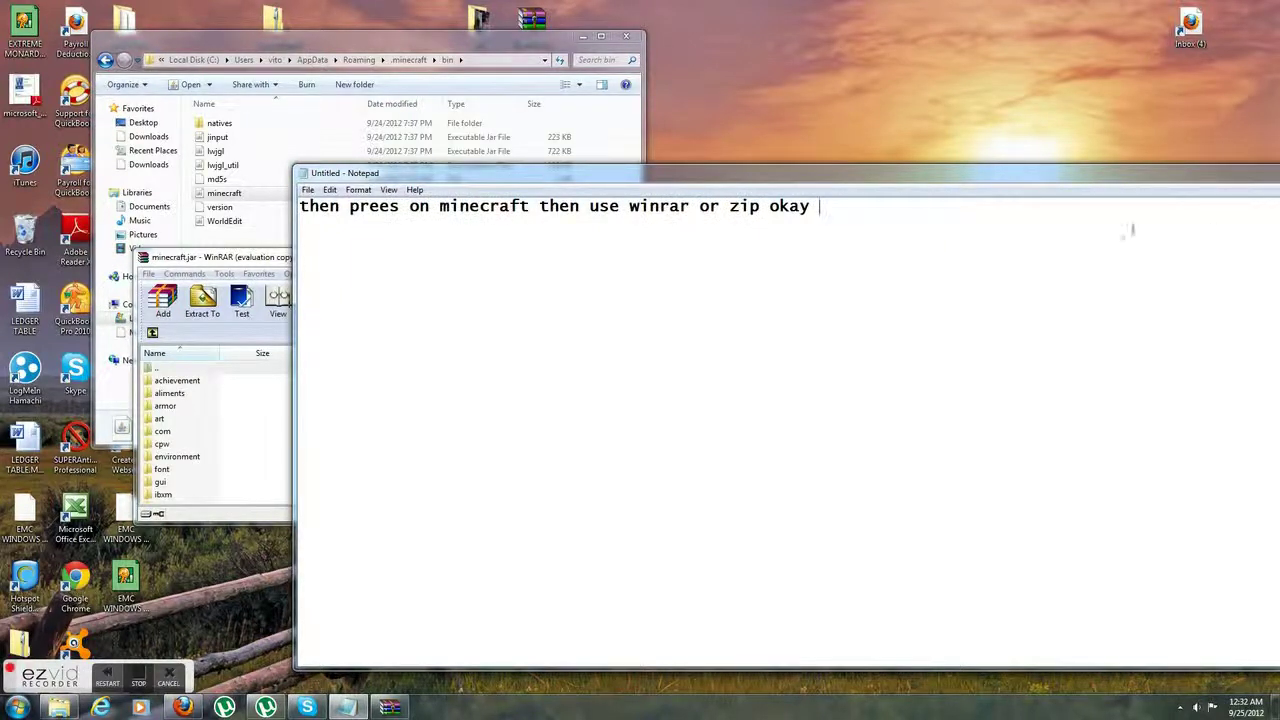
Erase all the remaining text from the note
key(BackSpace)
key(BackSpace)
key(BackSpace)
key(BackSpace)
key(BackSpace)
key(BackSpace)
key(BackSpace)
key(BackSpace)
key(BackSpace)
key(BackSpace)
key(BackSpace)
key(BackSpace)
key(BackSpace)
key(BackSpace)
key(BackSpace)
key(BackSpace)
key(BackSpace)
key(BackSpace)
key(BackSpace)
key(BackSpace)
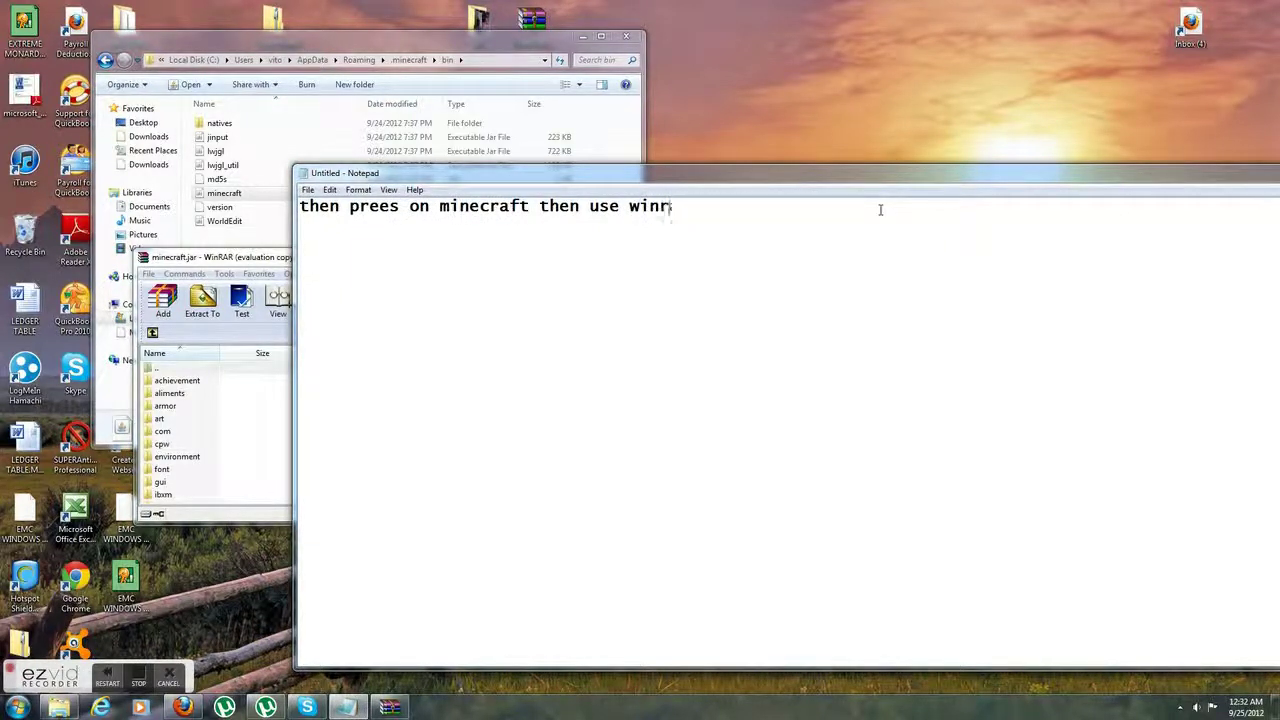
key(BackSpace)
key(BackSpace)
key(BackSpace)
key(BackSpace)
key(BackSpace)
key(BackSpace)
key(BackSpace)
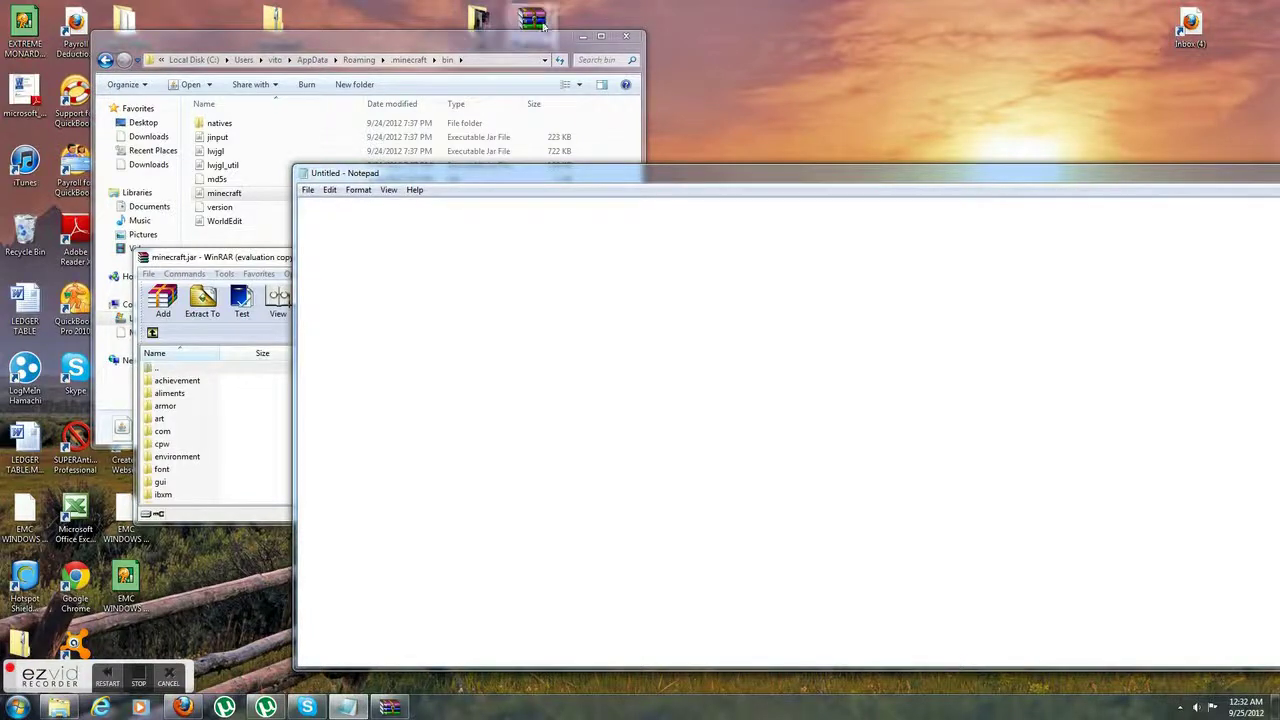
Minimize the bin folder window, move the note aside, and write "okay now open toomany items any way i pifer this way" in it
click(583, 36)
drag(565, 180, 852, 186)
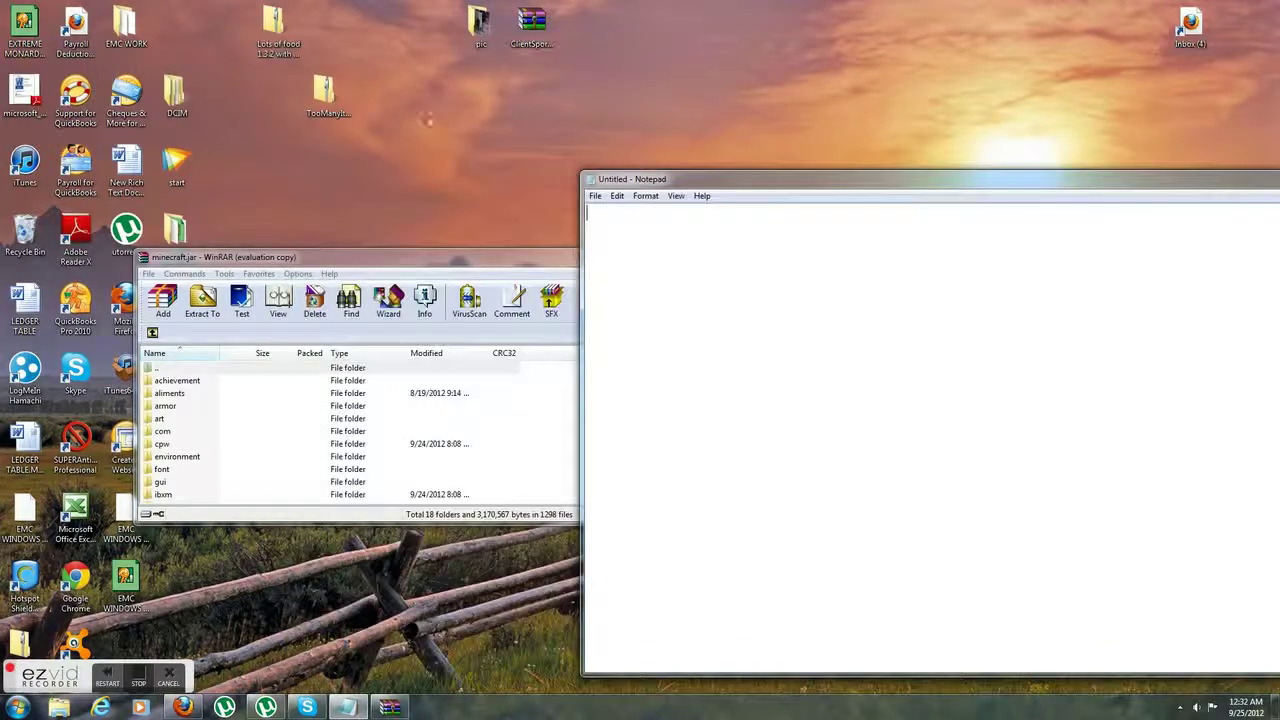
text(okay now open)
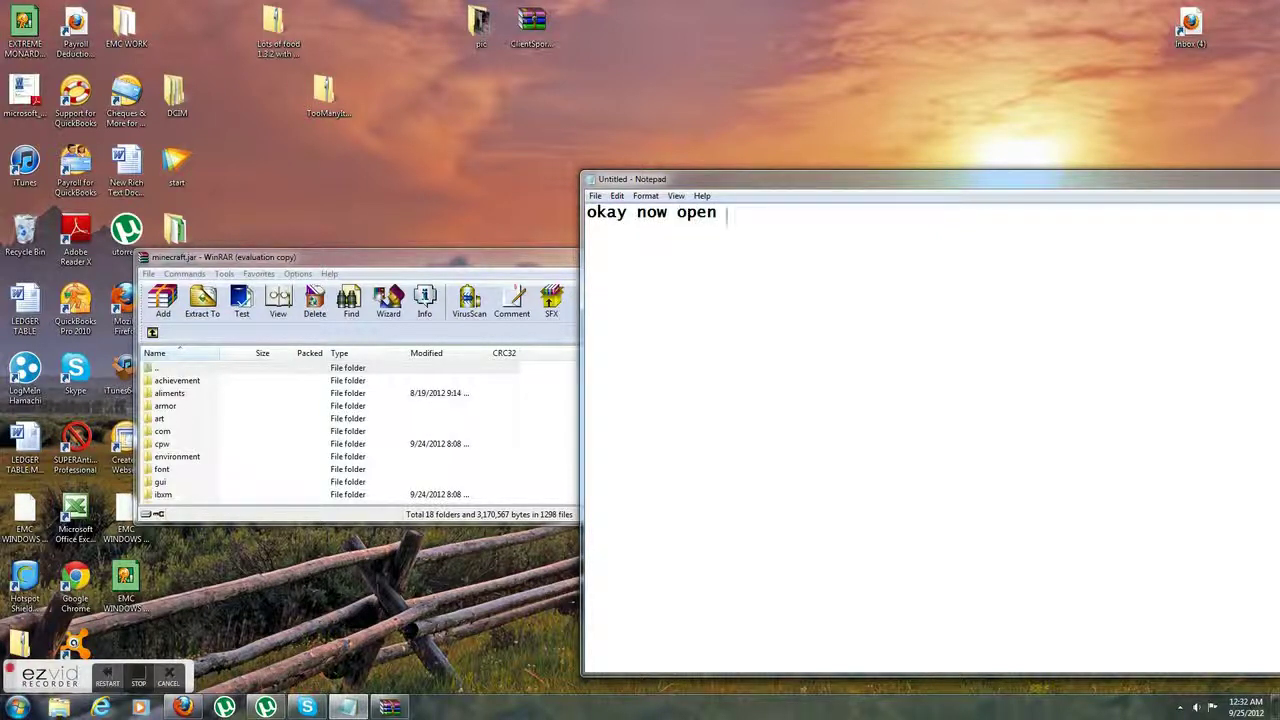
text( toomany it)
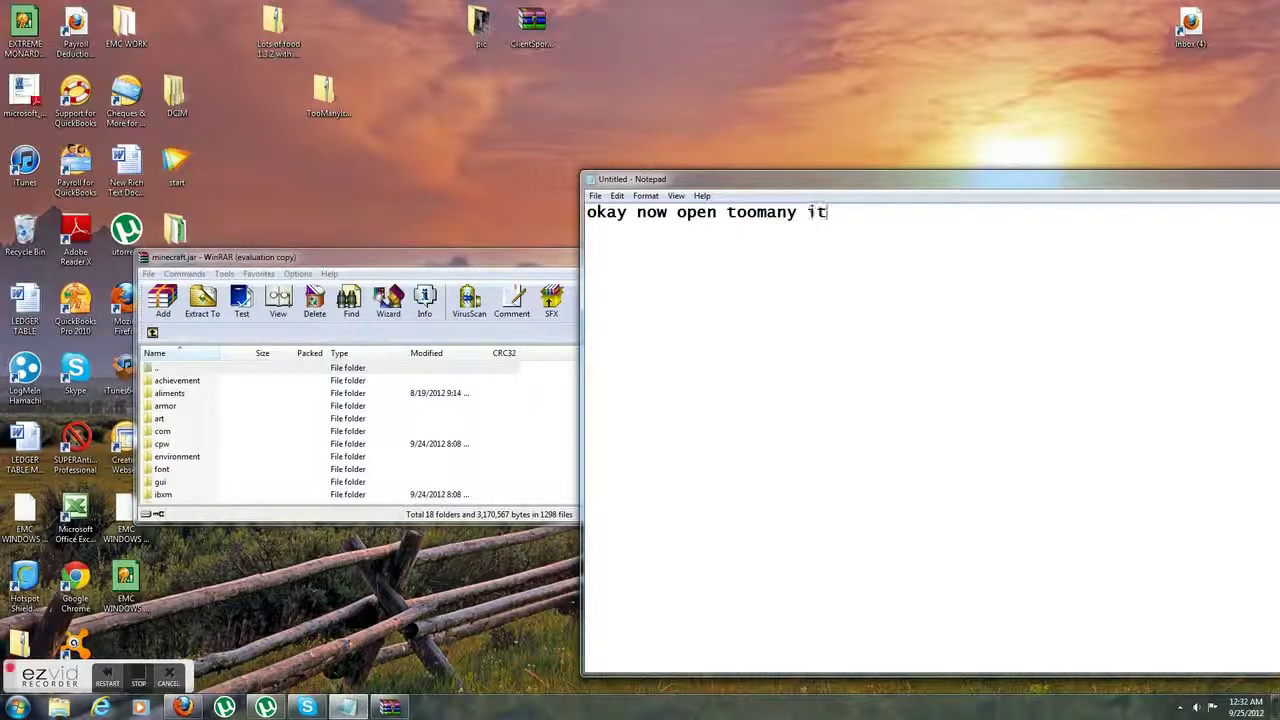
text(ems any way)
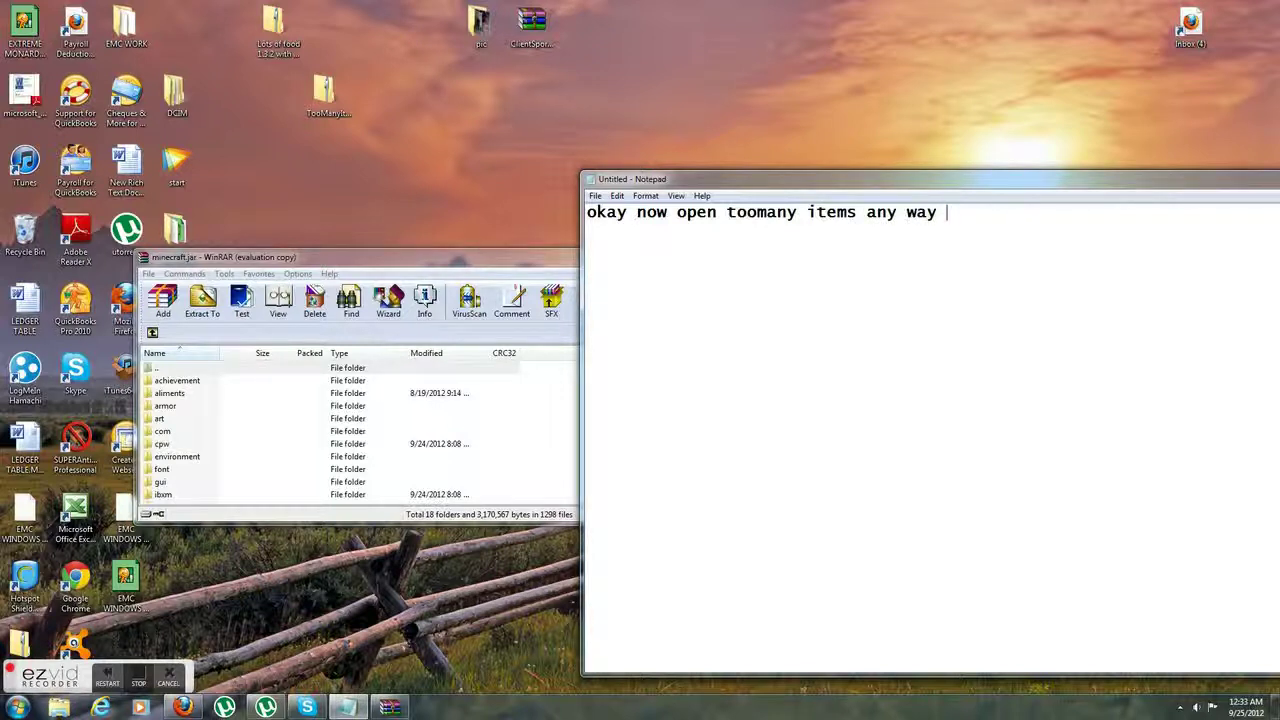
text( i p)
text(ifer thi)
text(s )
text(way )
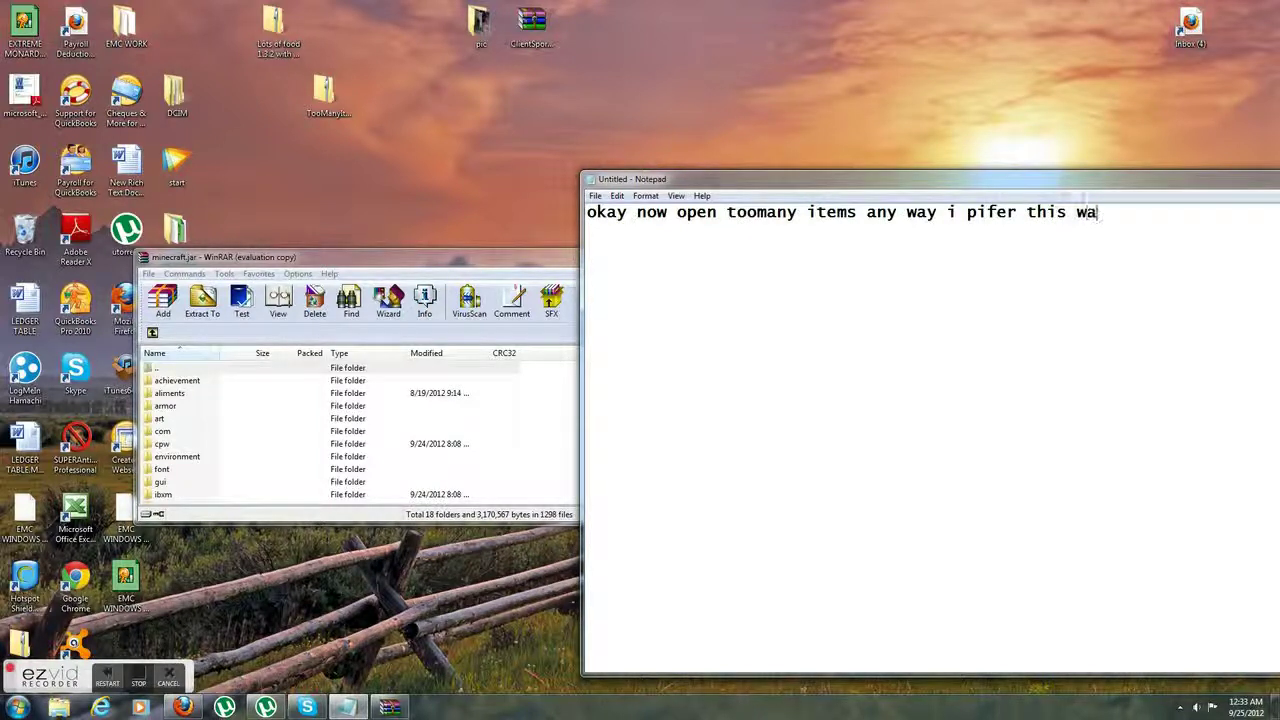
text(tho)
Delete the whole line about opening toomany items from the note
key(BackSpace)
key(BackSpace)
key(BackSpace)
key(BackSpace)
key(BackSpace)
key(BackSpace)
key(BackSpace)
key(BackSpace)
key(BackSpace)
key(BackSpace)
key(BackSpace)
key(BackSpace)
key(BackSpace)
key(BackSpace)
key(BackSpace)
key(BackSpace)
key(BackSpace)
key(BackSpace)
key(BackSpace)
key(BackSpace)
key(BackSpace)
key(BackSpace)
key(BackSpace)
key(BackSpace)
key(BackSpace)
key(BackSpace)
key(BackSpace)
key(BackSpace)
key(BackSpace)
key(BackSpace)
key(BackSpace)
key(BackSpace)
key(BackSpace)
key(BackSpace)
key(BackSpace)
key(BackSpace)
key(BackSpace)
key(BackSpace)
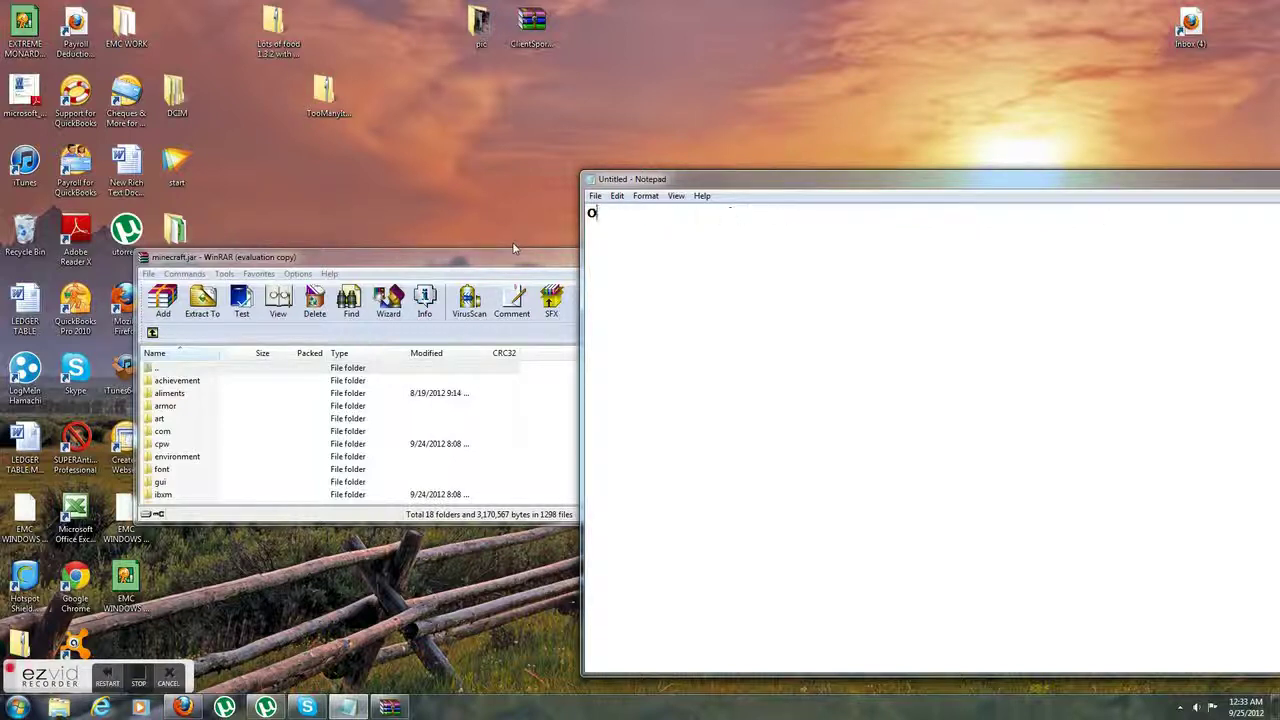
Open the desktop's TooManyItems zip with WinRAR and move its window above the minecraft.jar archive window
click(326, 97)
right_click(326, 97)
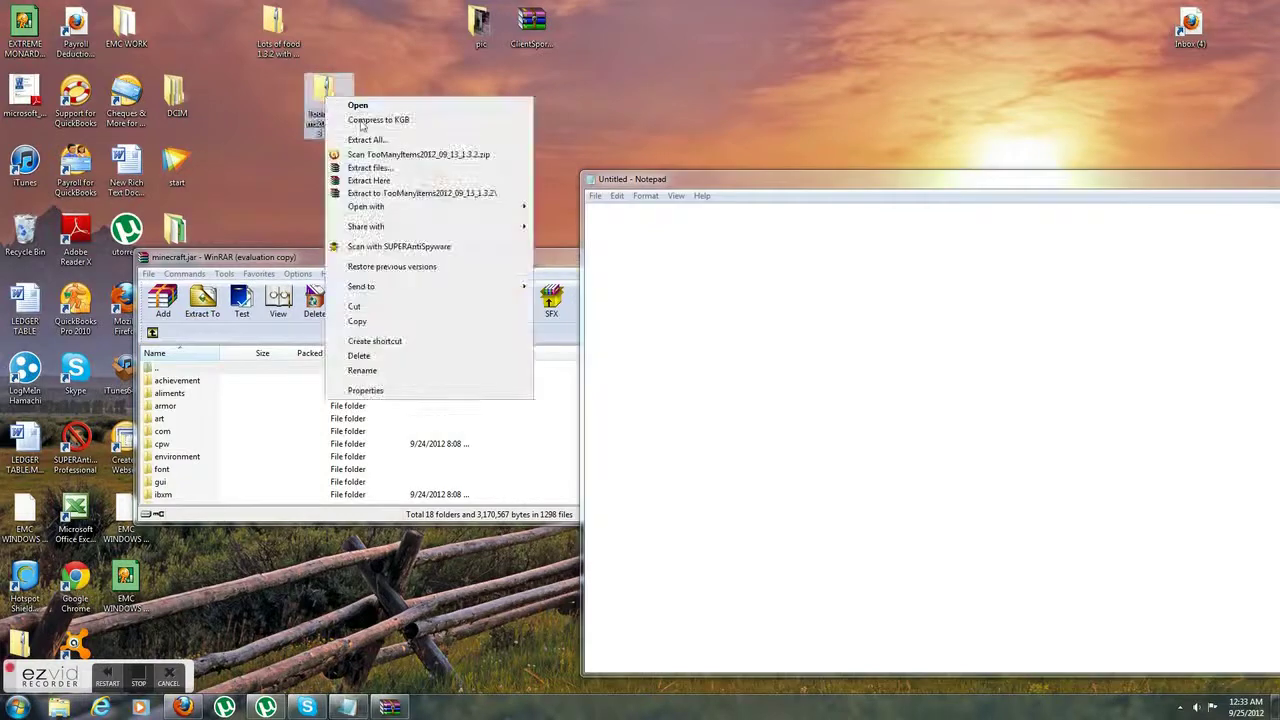
mouse_move(420, 206)
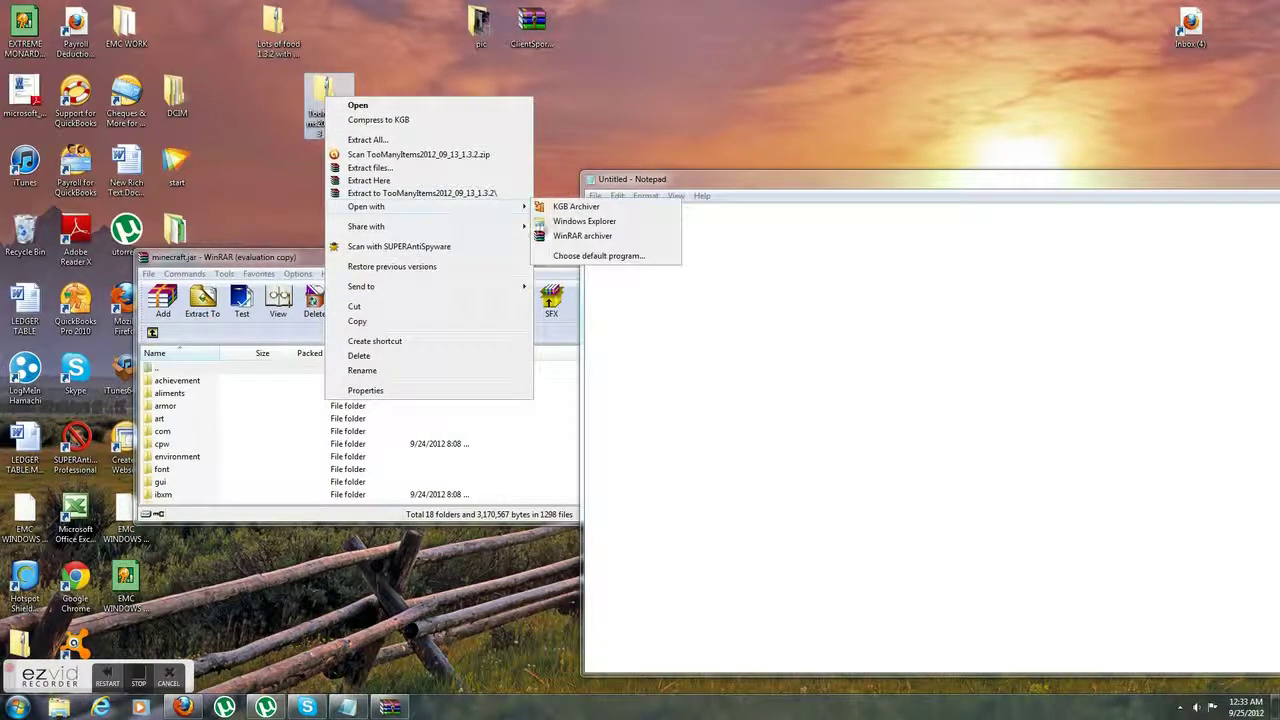
click(582, 236)
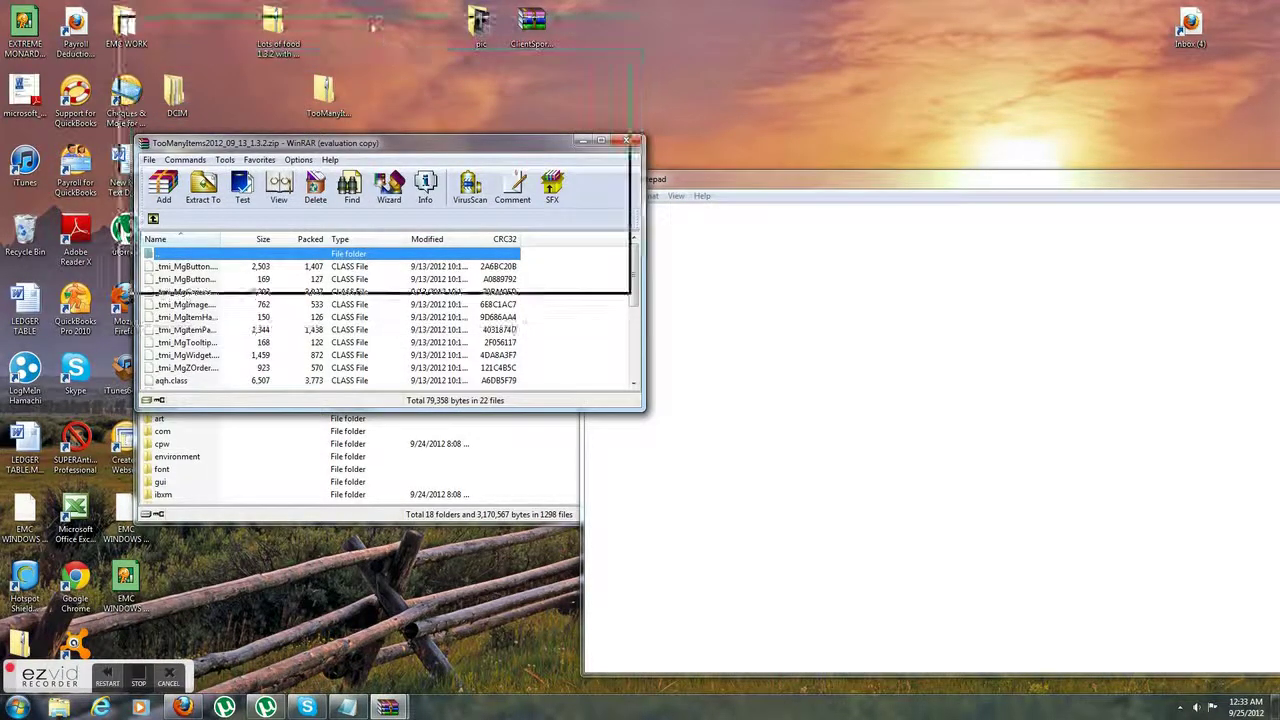
click(472, 101)
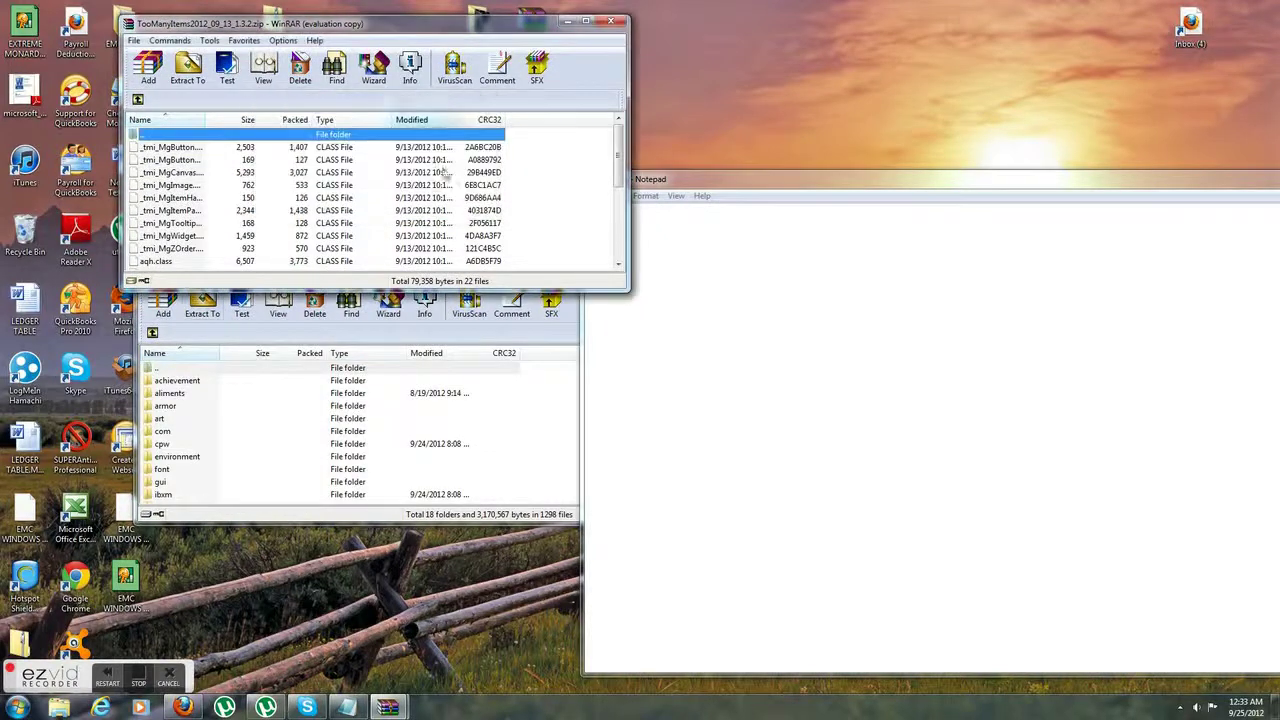
Place the minecraft.jar window below the TooManyItems archive without overlap and shift the note clear of both
click(139, 334)
drag(290, 258, 221, 347)
drag(810, 180, 922, 191)
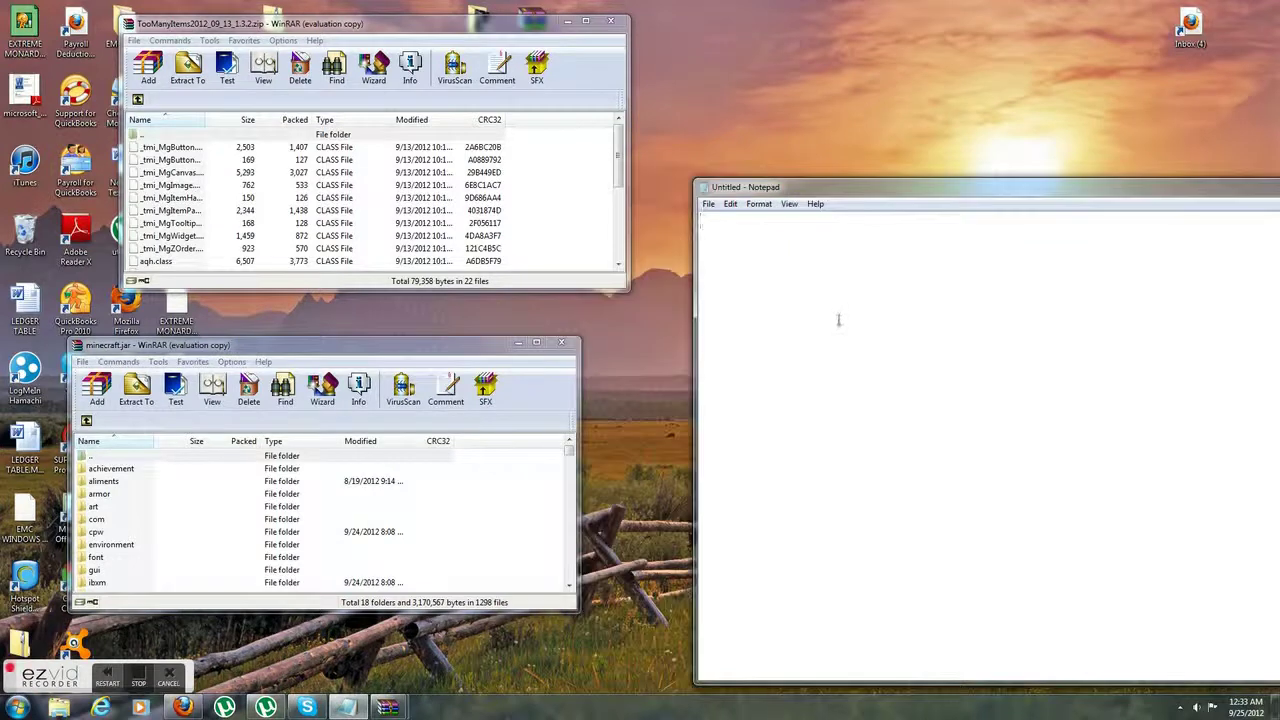
Write "then your going to whant to drag everythin from your toomanyitems folder to your minecraft jar folder" in the note, keeping the line on screen
text(then your g)
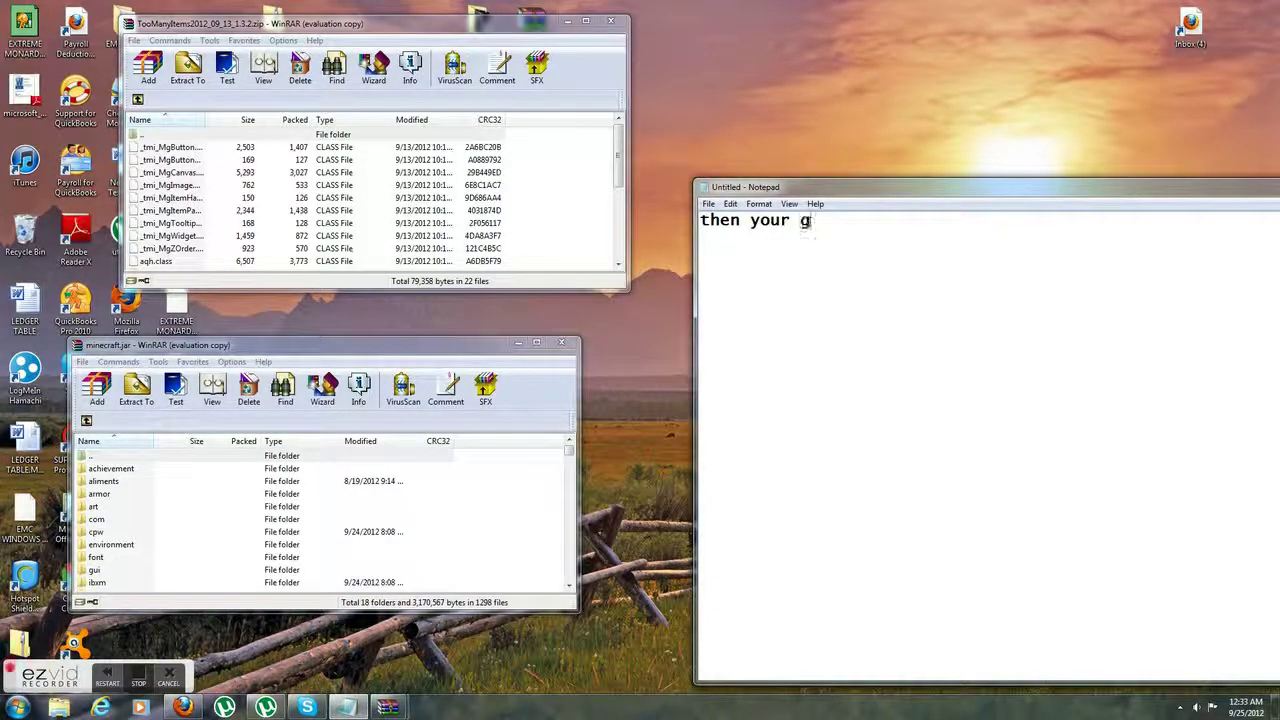
text(oing to whant)
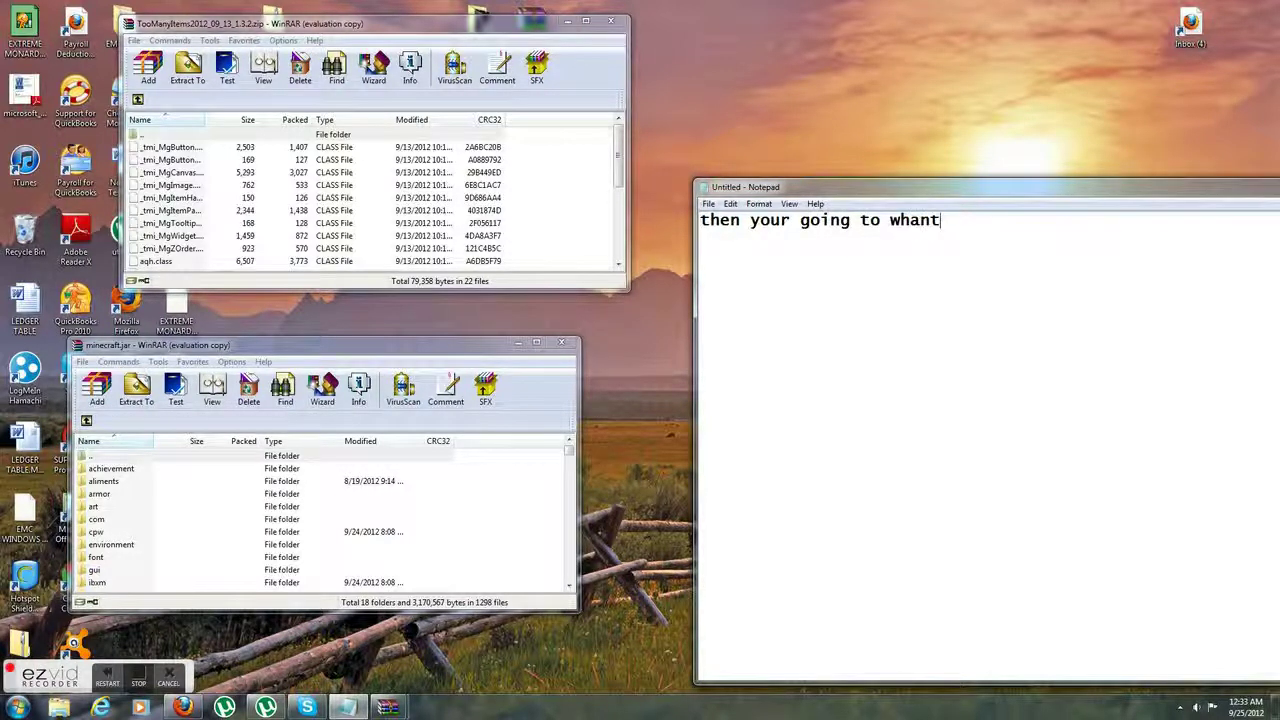
text( to drag everythin)
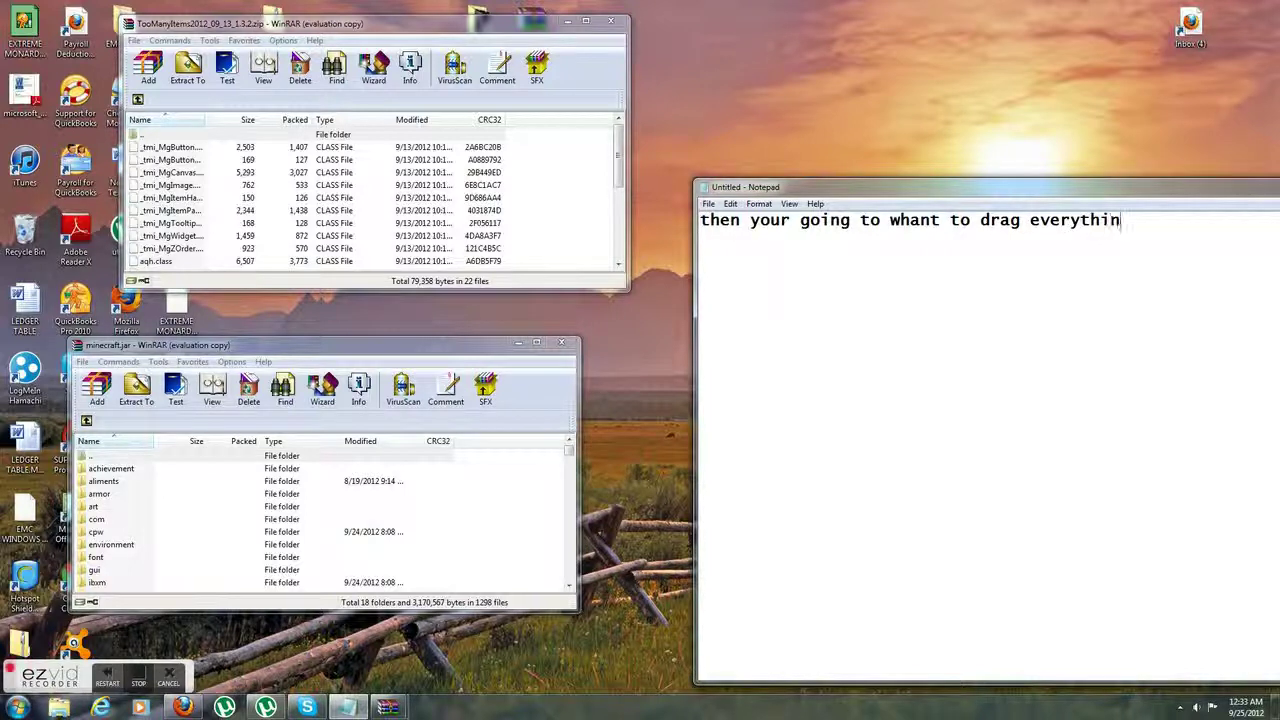
text( from your to)
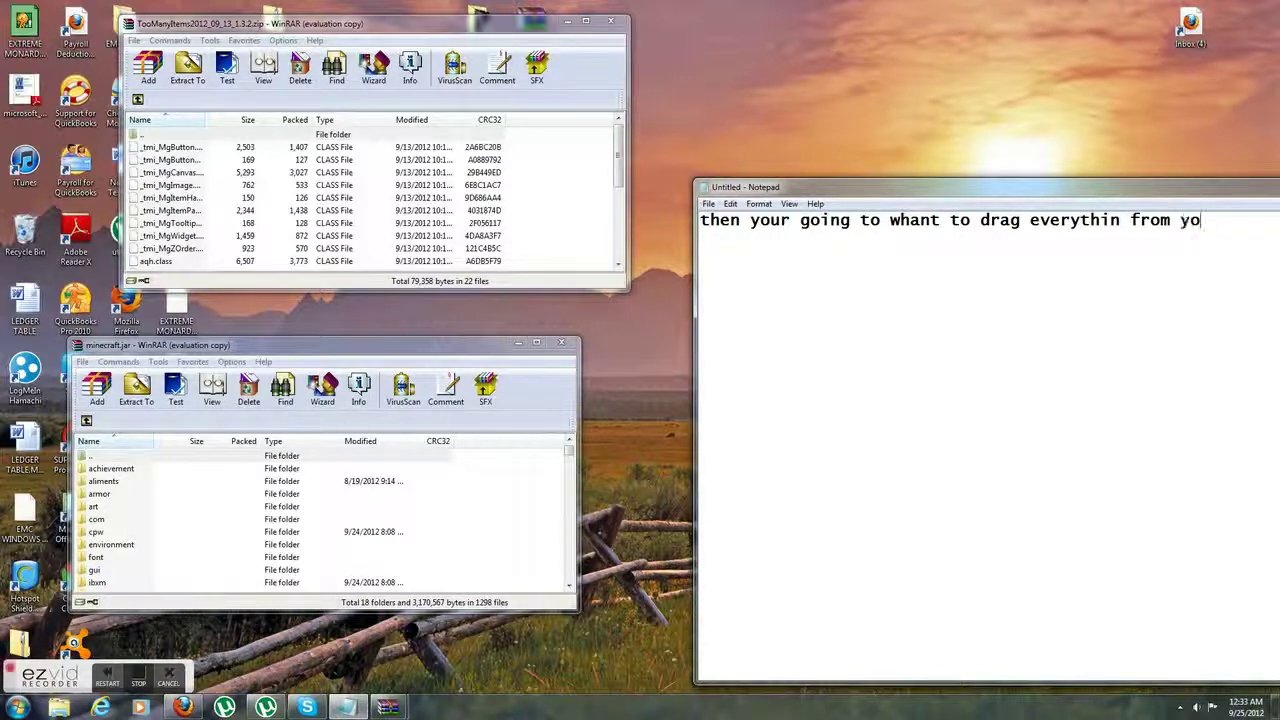
text(o)
drag(915, 189, 591, 172)
drag(884, 172, 706, 172)
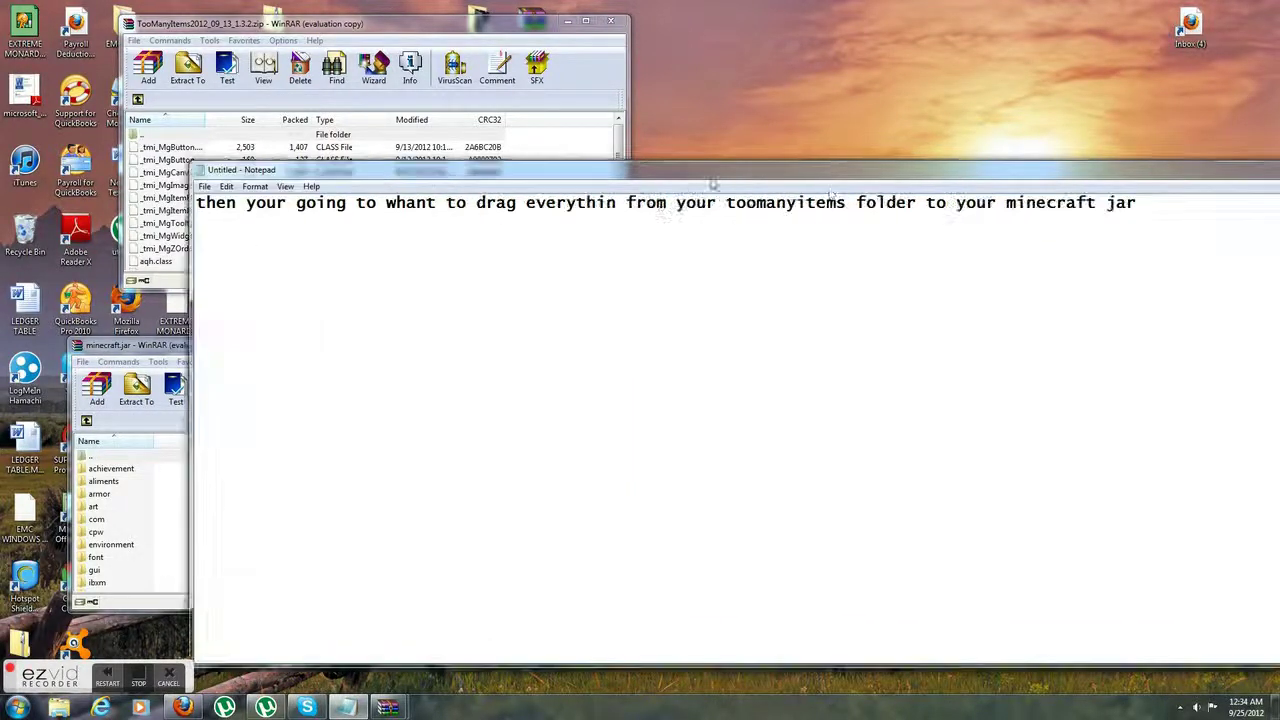
click(1191, 232)
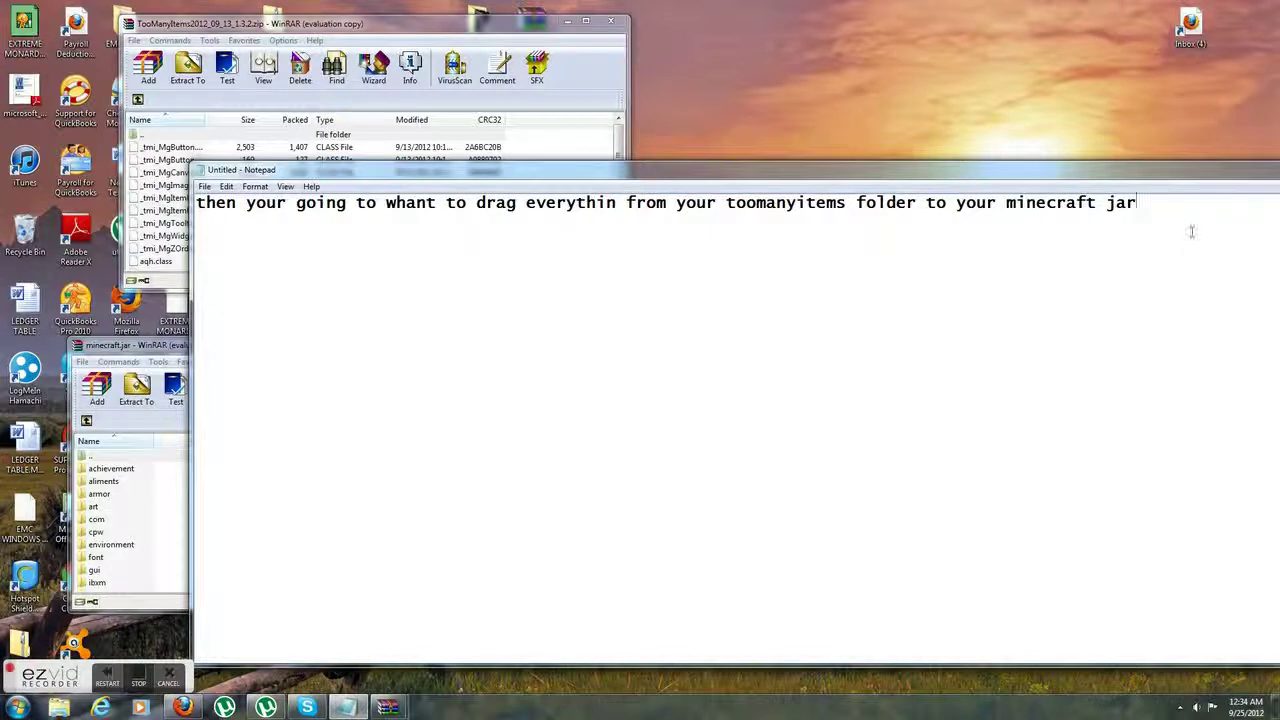
text(folder)
Clear the dragging instruction from the note and dock its window to half the screen, uncovering both archives
key(BackSpace)
key(BackSpace)
key(BackSpace)
key(BackSpace)
key(BackSpace)
key(BackSpace)
key(BackSpace)
key(BackSpace)
key(BackSpace)
key(BackSpace)
key(BackSpace)
key(BackSpace)
key(BackSpace)
key(BackSpace)
key(BackSpace)
key(BackSpace)
key(BackSpace)
key(BackSpace)
key(BackSpace)
key(BackSpace)
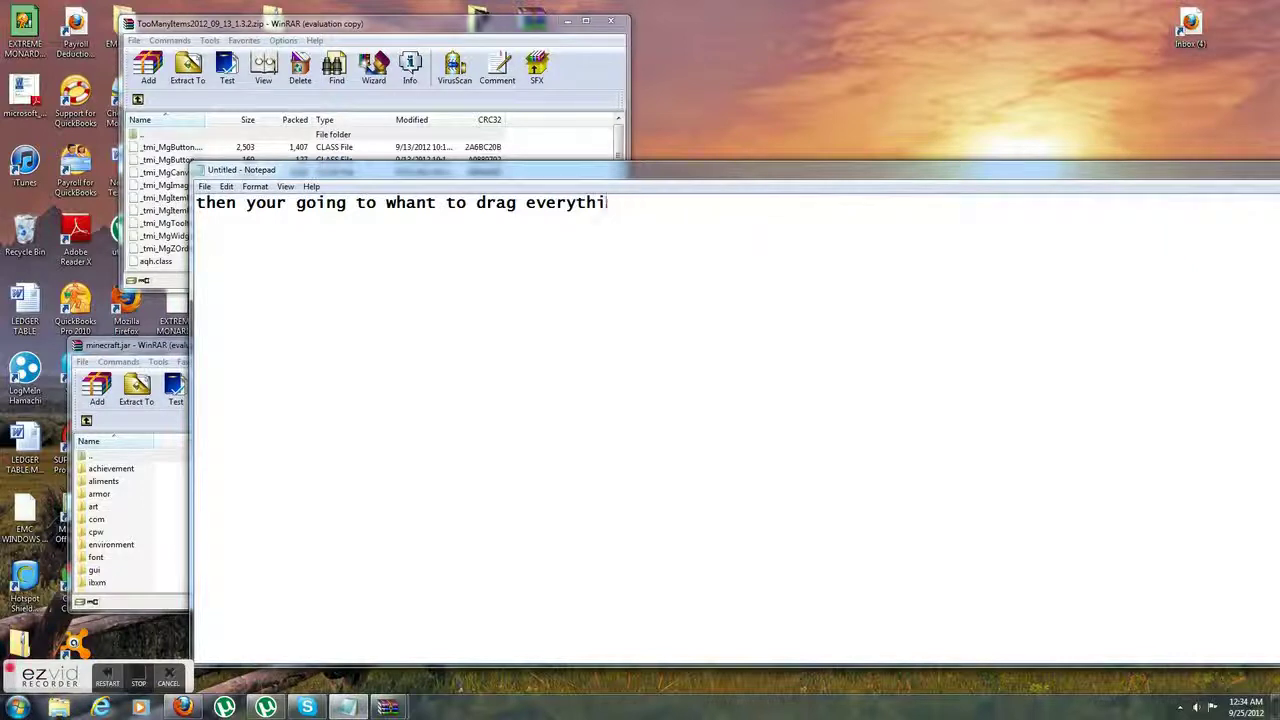
key(BackSpace)
key(BackSpace)
key(BackSpace)
key(BackSpace)
key(BackSpace)
key(BackSpace)
key(BackSpace)
key(BackSpace)
key(BackSpace)
key(BackSpace)
key(BackSpace)
key(BackSpace)
key(BackSpace)
key(BackSpace)
key(BackSpace)
key(BackSpace)
key(BackSpace)
key(BackSpace)
key(BackSpace)
key(BackSpace)
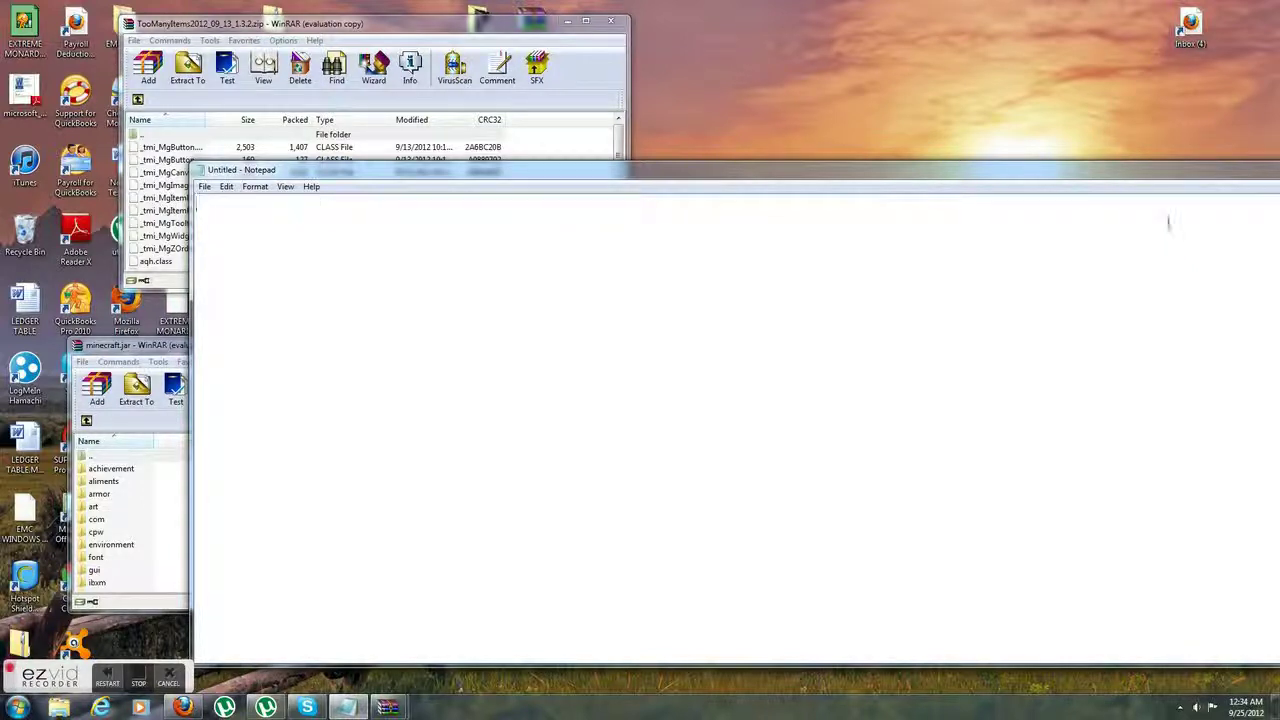
drag(898, 169, 1278, 170)
Add all the TooManyItems archive's files to minecraft.jar using "Add and replace files", and close both archive windows
drag(523, 148, 401, 306)
drag(326, 195, 484, 524)
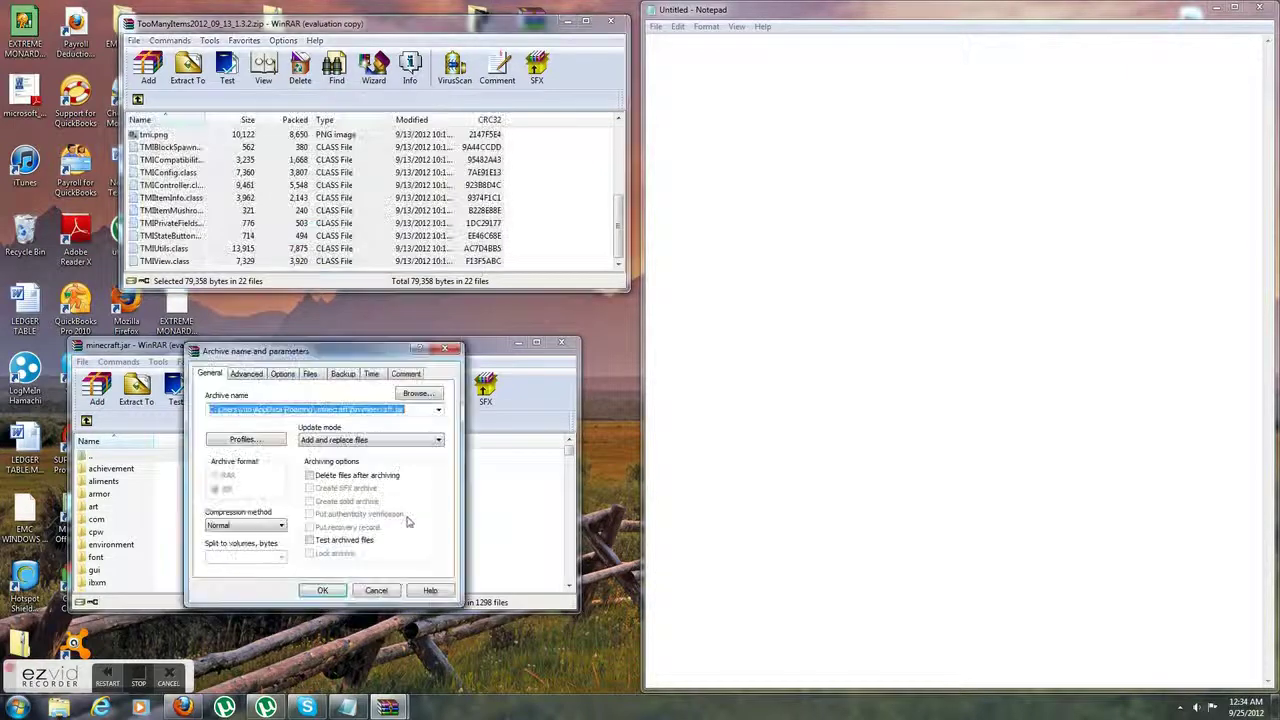
click(318, 592)
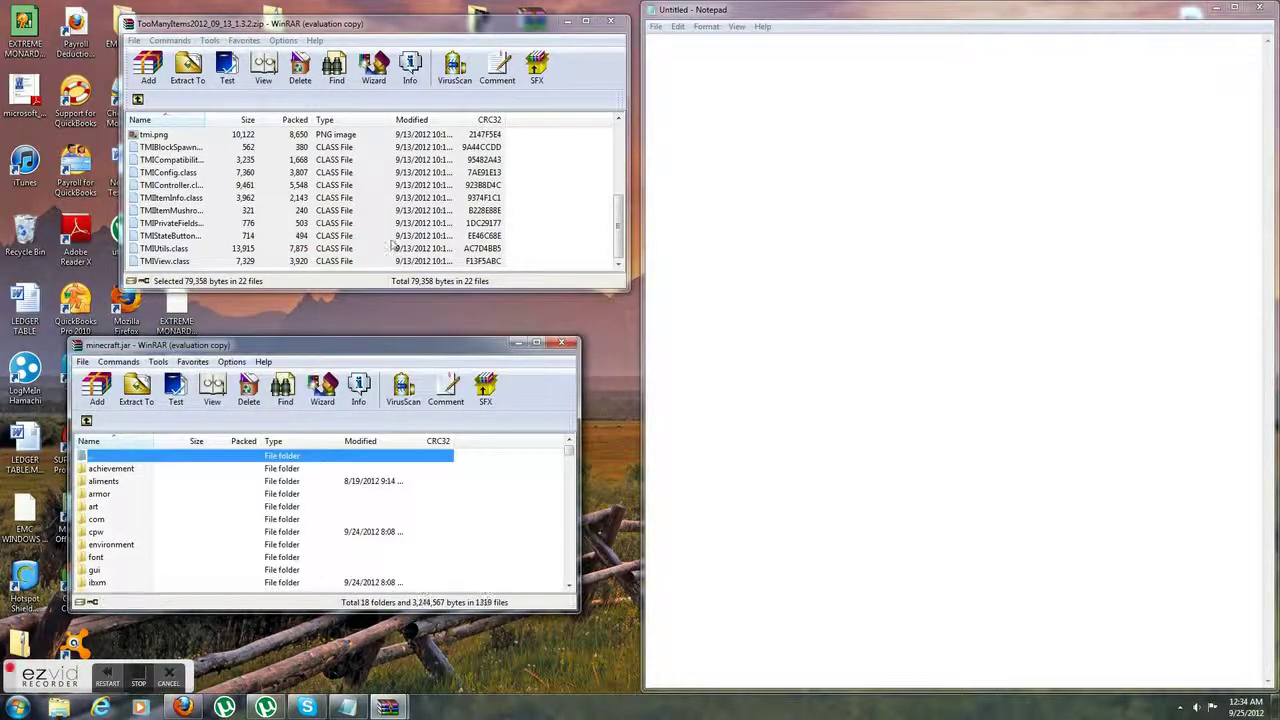
click(562, 343)
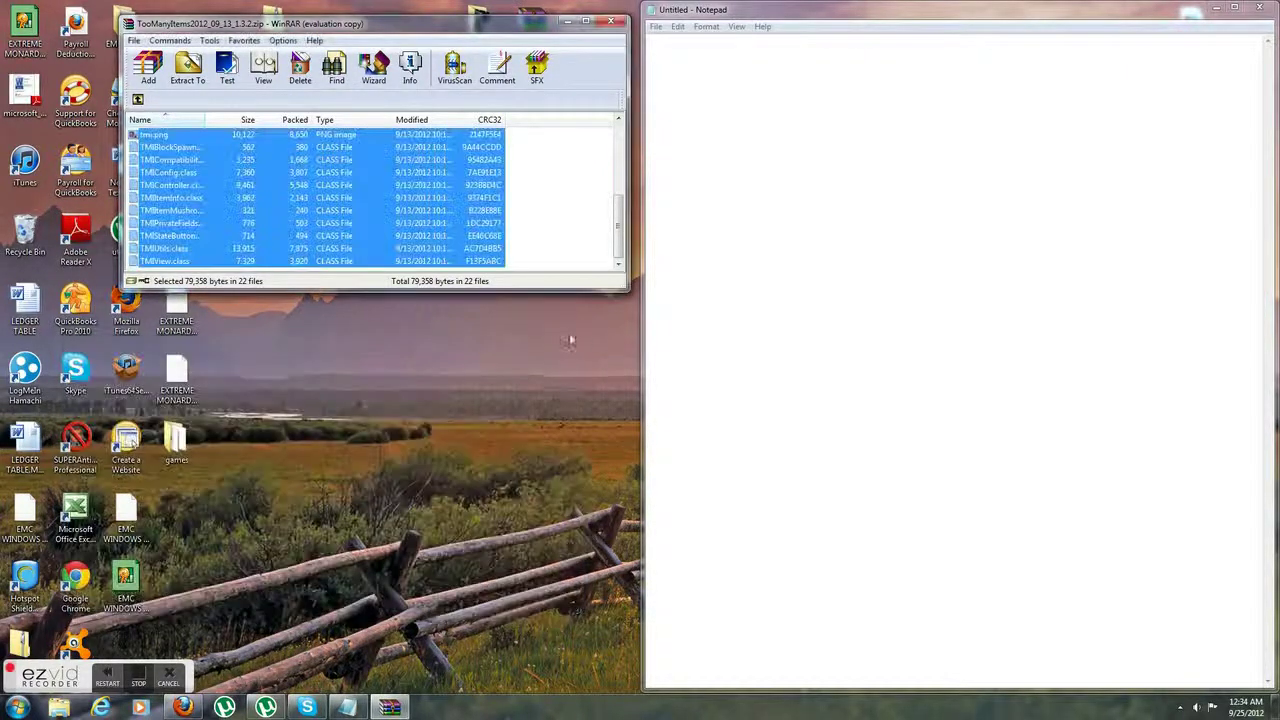
click(610, 21)
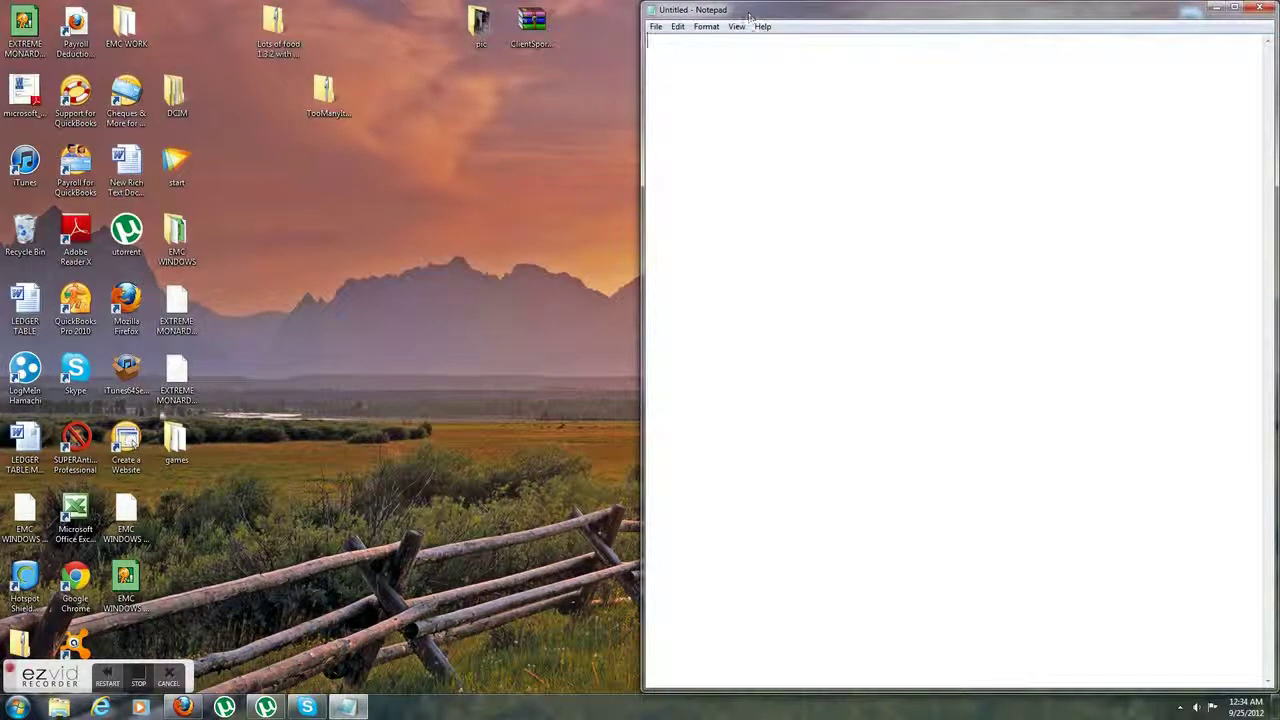
Write "okay and then start minecraft" in the empty note
text(Okay and then start m)
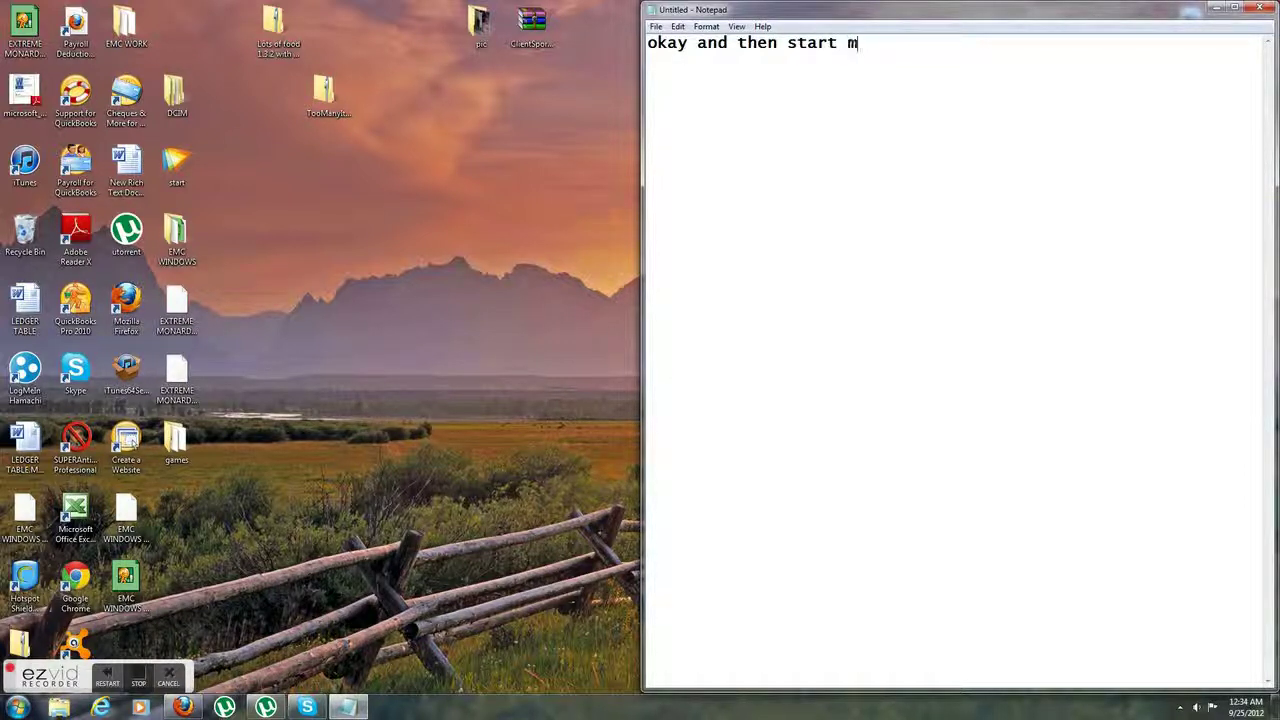
text(inecraft)
Erase the line about starting minecraft so the note is empty
key(BackSpace)
key(BackSpace)
key(BackSpace)
key(BackSpace)
key(BackSpace)
key(BackSpace)
key(BackSpace)
key(BackSpace)
key(BackSpace)
key(BackSpace)
key(BackSpace)
key(BackSpace)
key(BackSpace)
key(BackSpace)
key(BackSpace)
key(BackSpace)
key(BackSpace)
key(BackSpace)
key(BackSpace)
key(BackSpace)
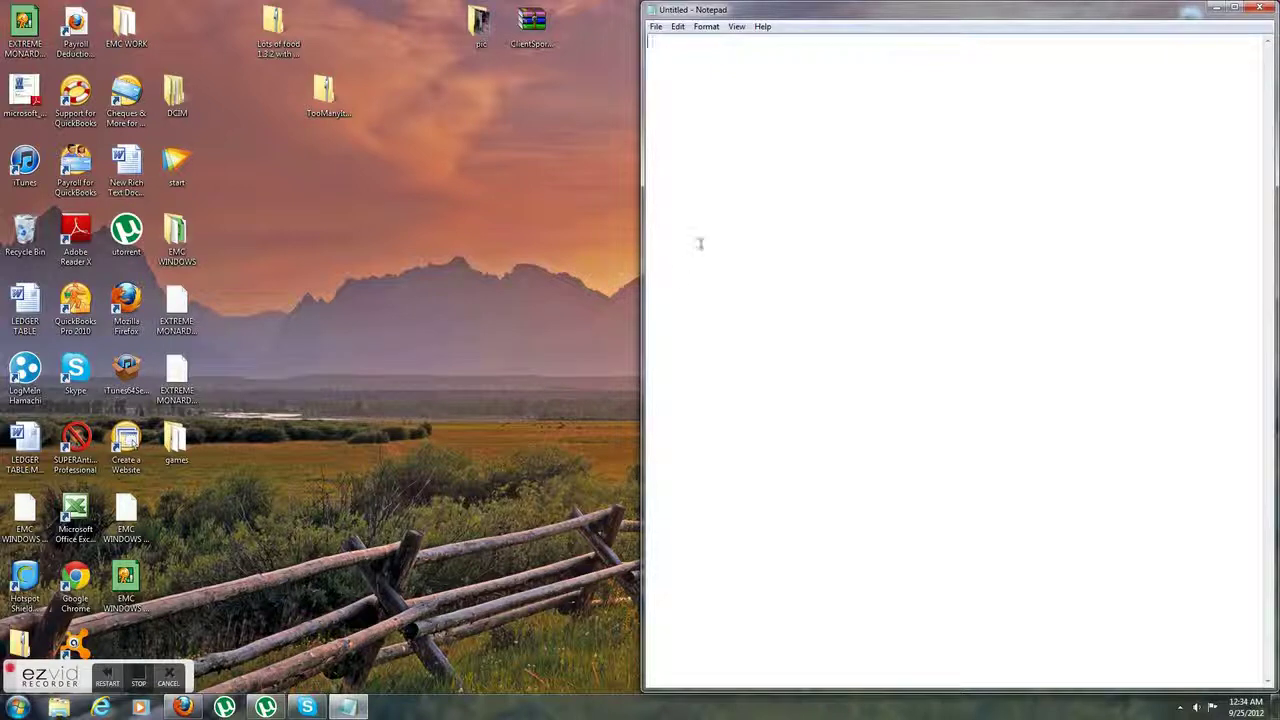
Run the Mincraft application from the desktop's games folder, log in with the saved credentials, and close the game at its title screen
double_click(176, 440)
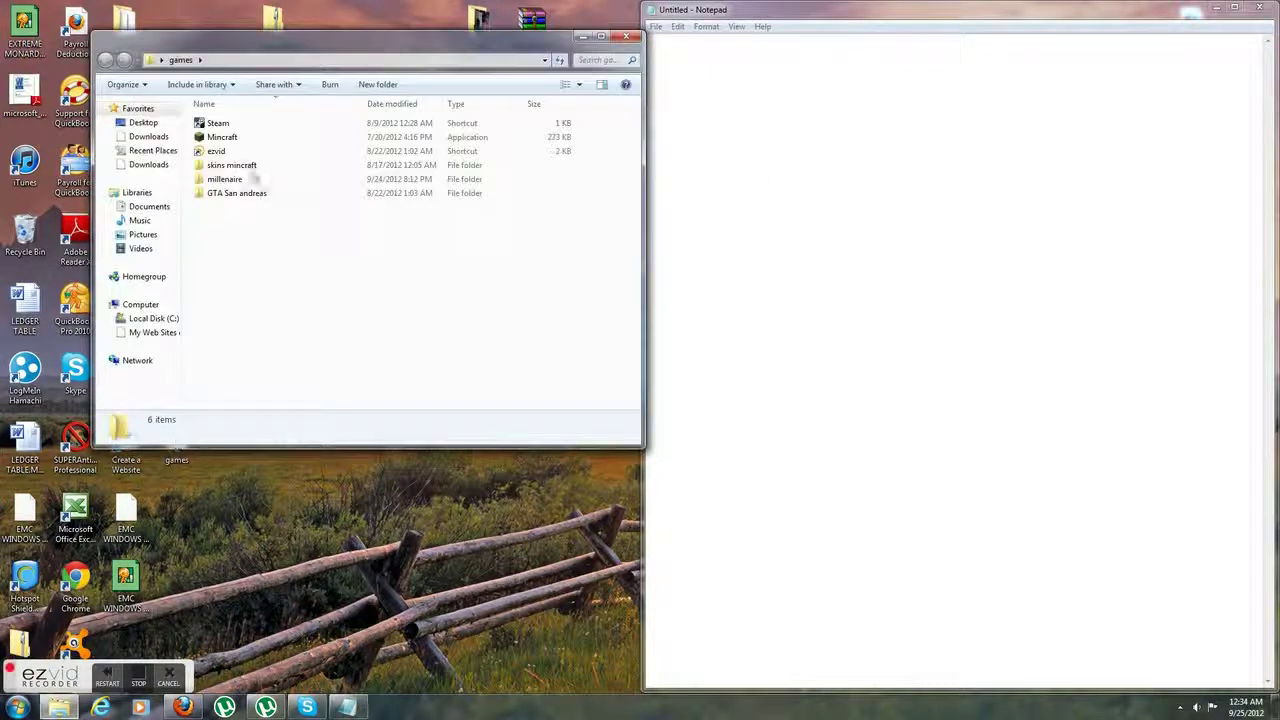
double_click(228, 139)
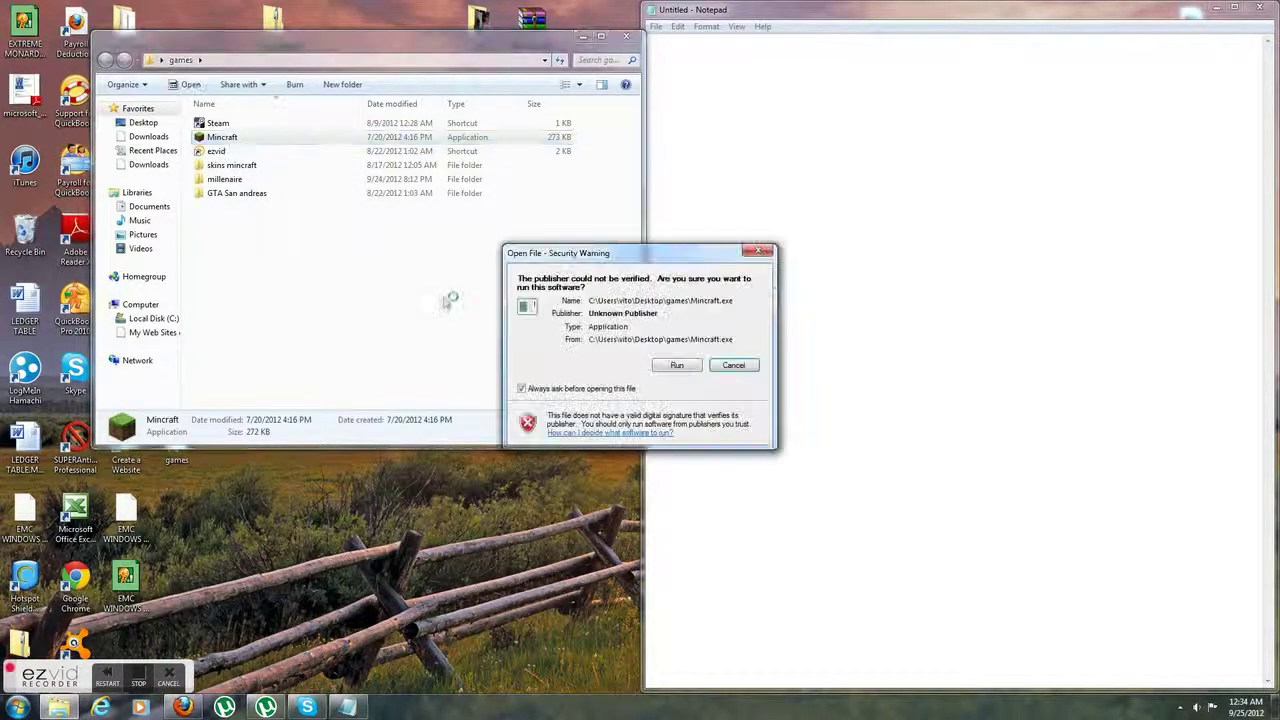
click(677, 364)
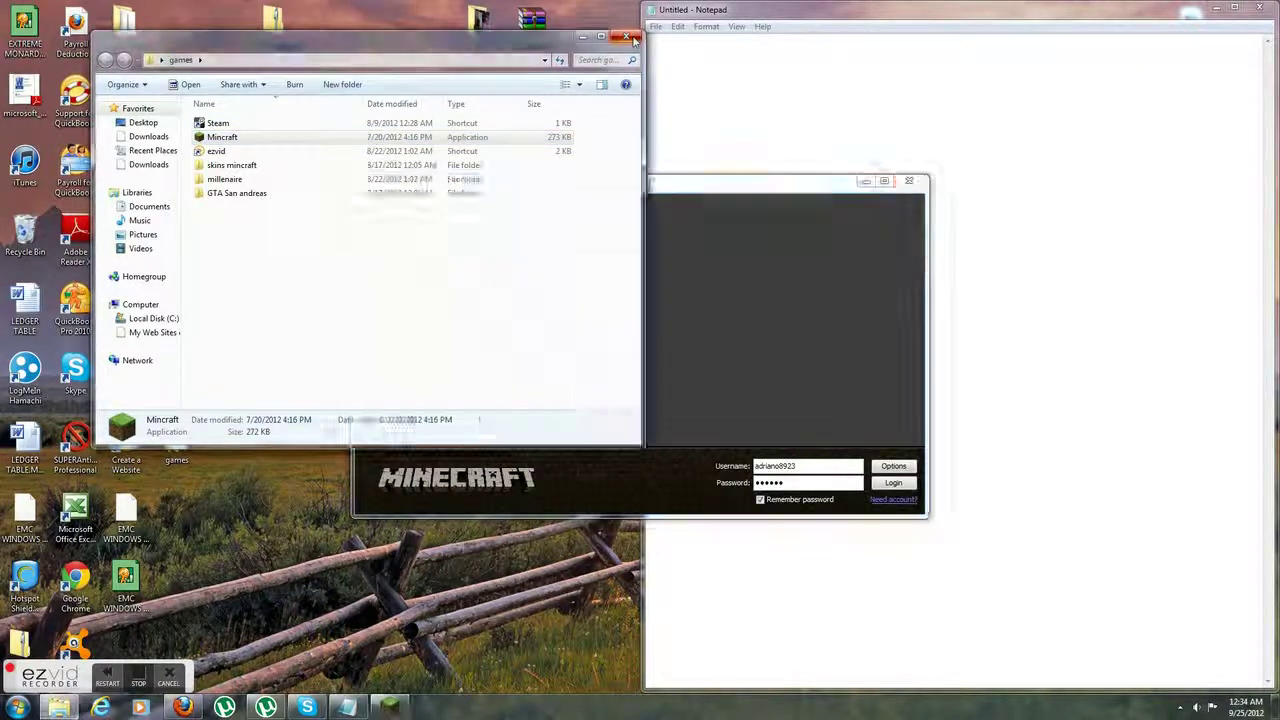
click(630, 38)
click(893, 483)
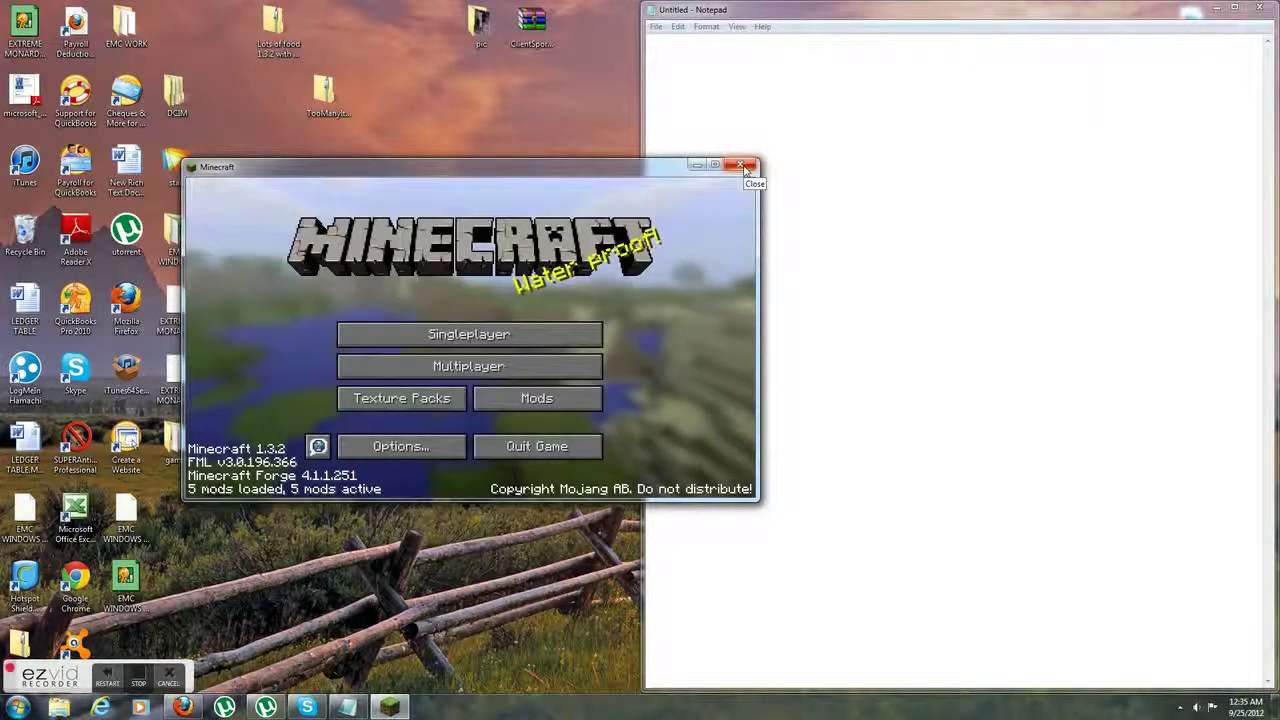
click(740, 166)
Write "okay and it should of work" in the empty note
text(okay)
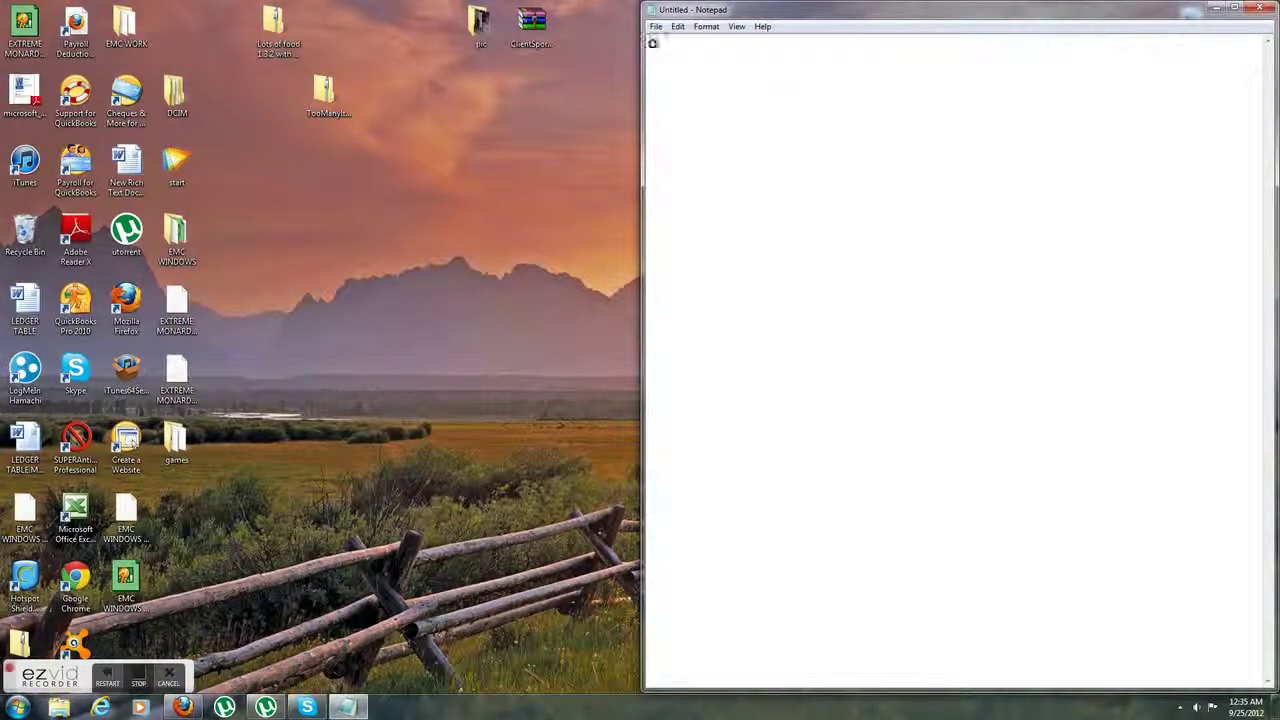
text( an)
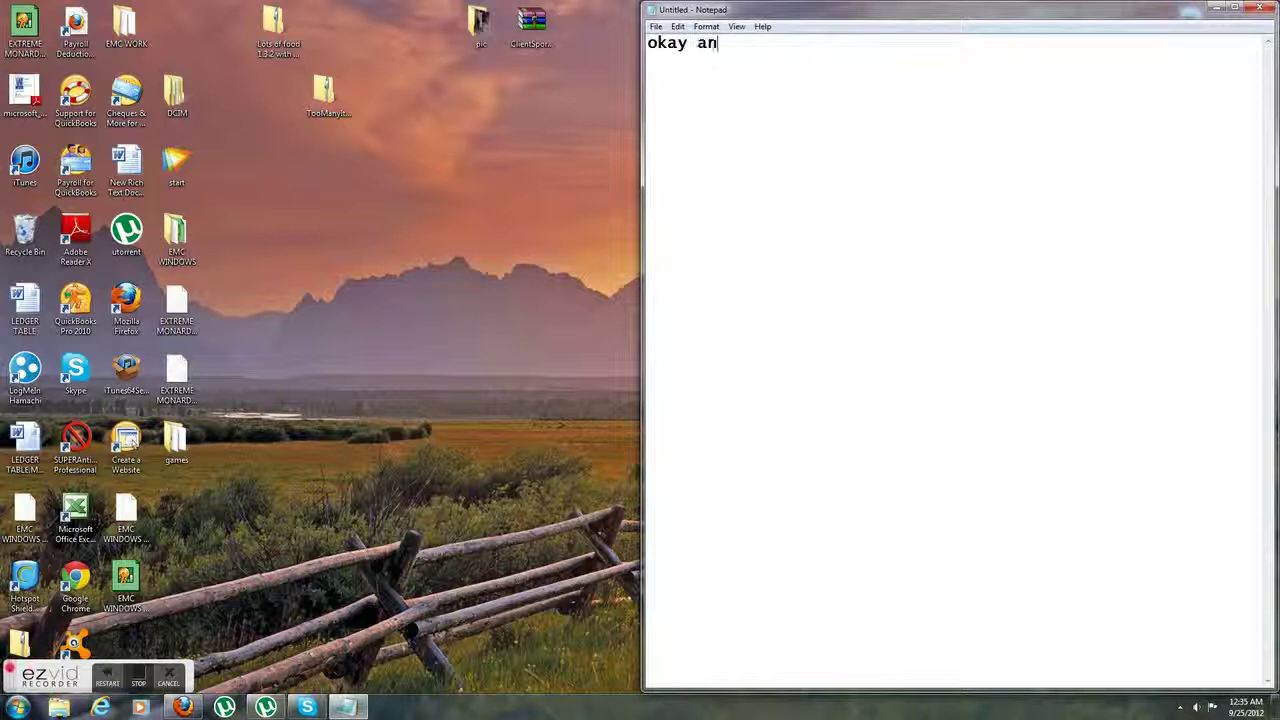
text(d it should o)
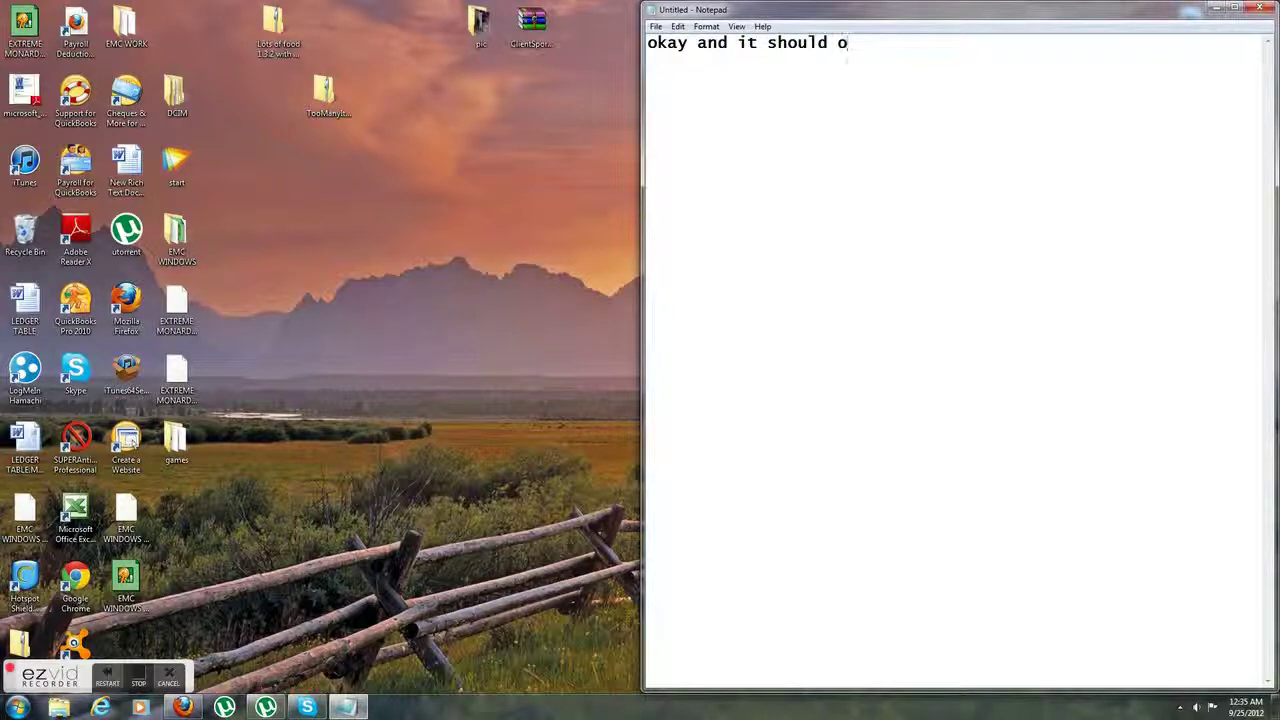
text(f worke)
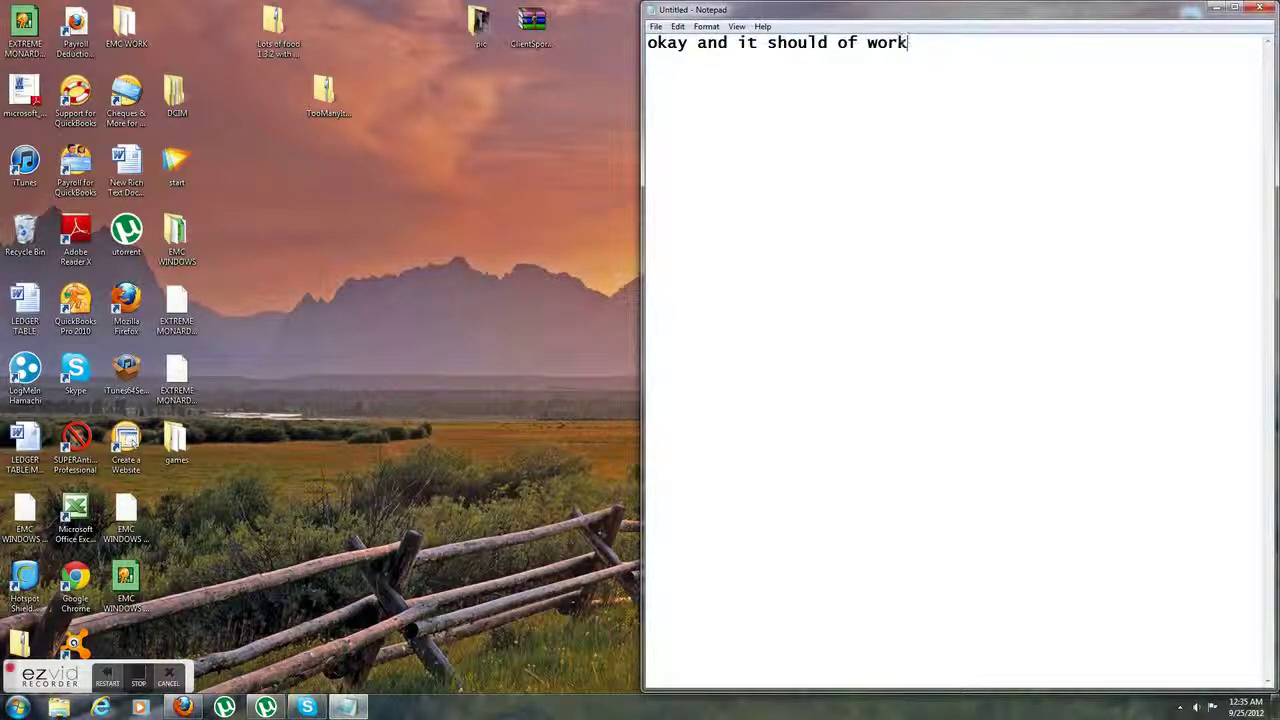
Erase the closing remark from the note and close the untitled Notepad window
key(BackSpace)
key(BackSpace)
key(BackSpace)
key(BackSpace)
key(BackSpace)
key(BackSpace)
key(BackSpace)
key(BackSpace)
key(BackSpace)
key(BackSpace)
key(BackSpace)
key(BackSpace)
key(BackSpace)
key(BackSpace)
key(BackSpace)
key(BackSpace)
key(BackSpace)
key(BackSpace)
key(BackSpace)
key(BackSpace)
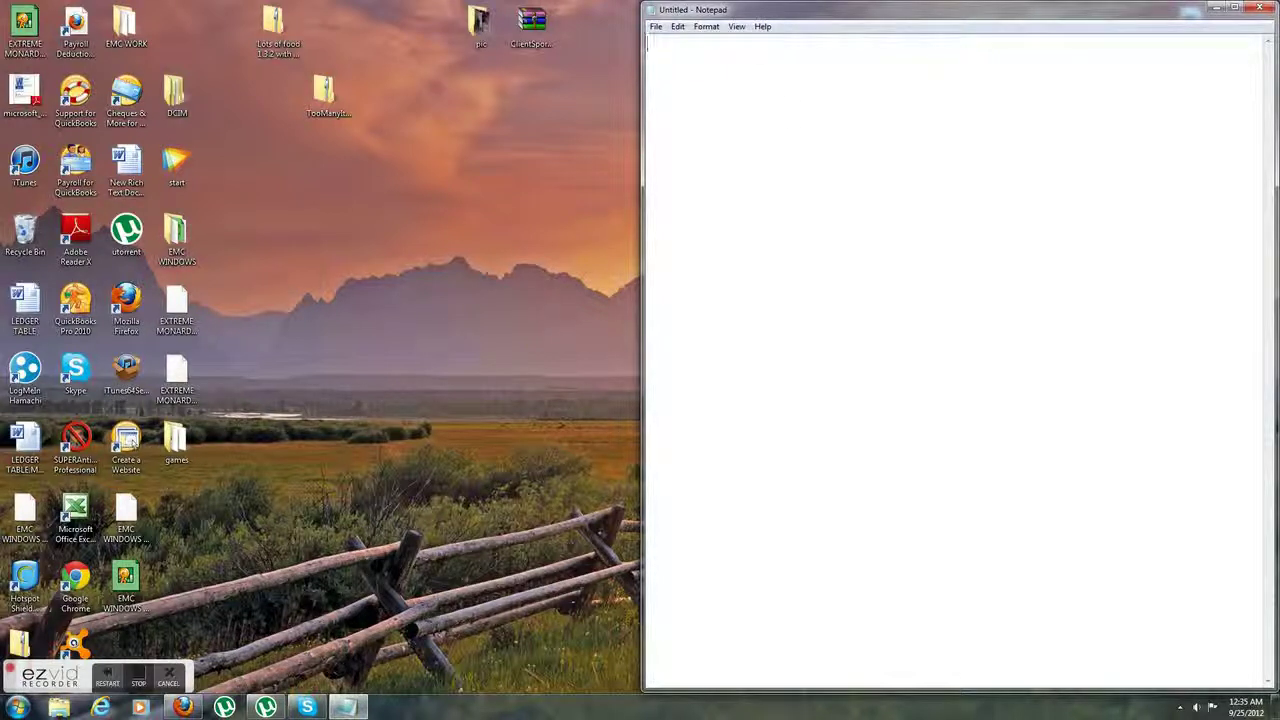
click(1259, 7)
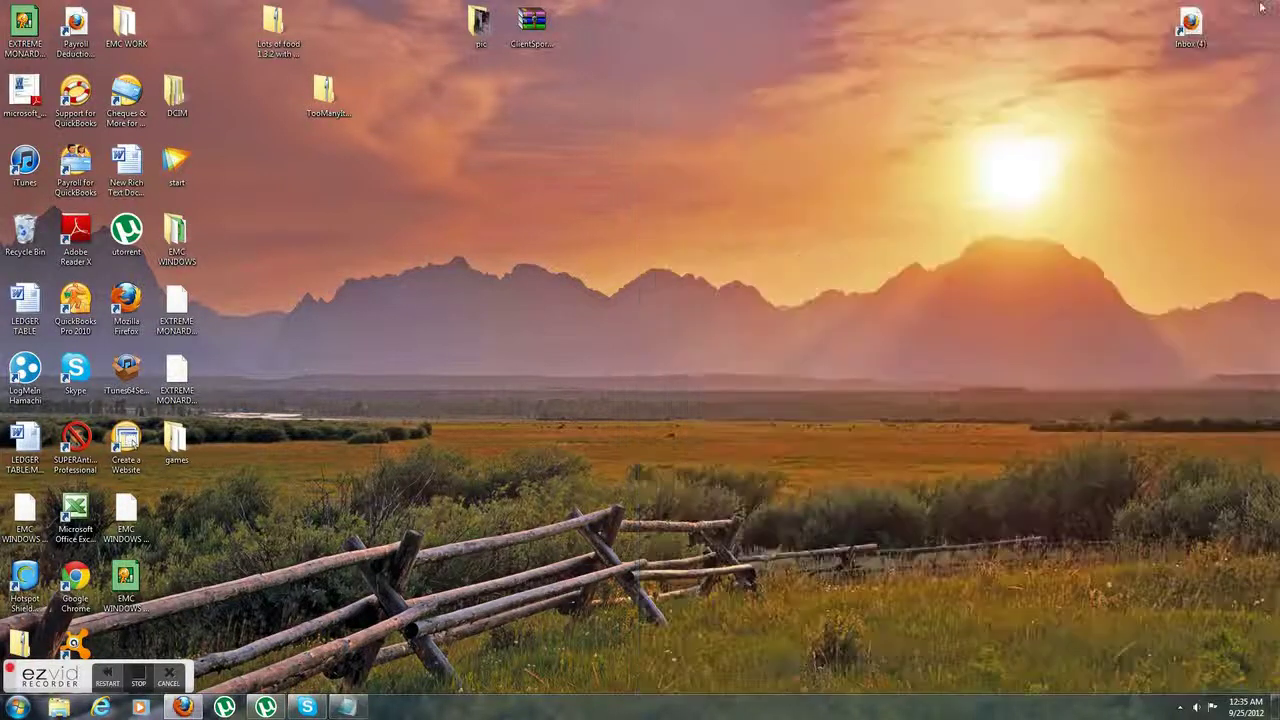
click(180, 707)
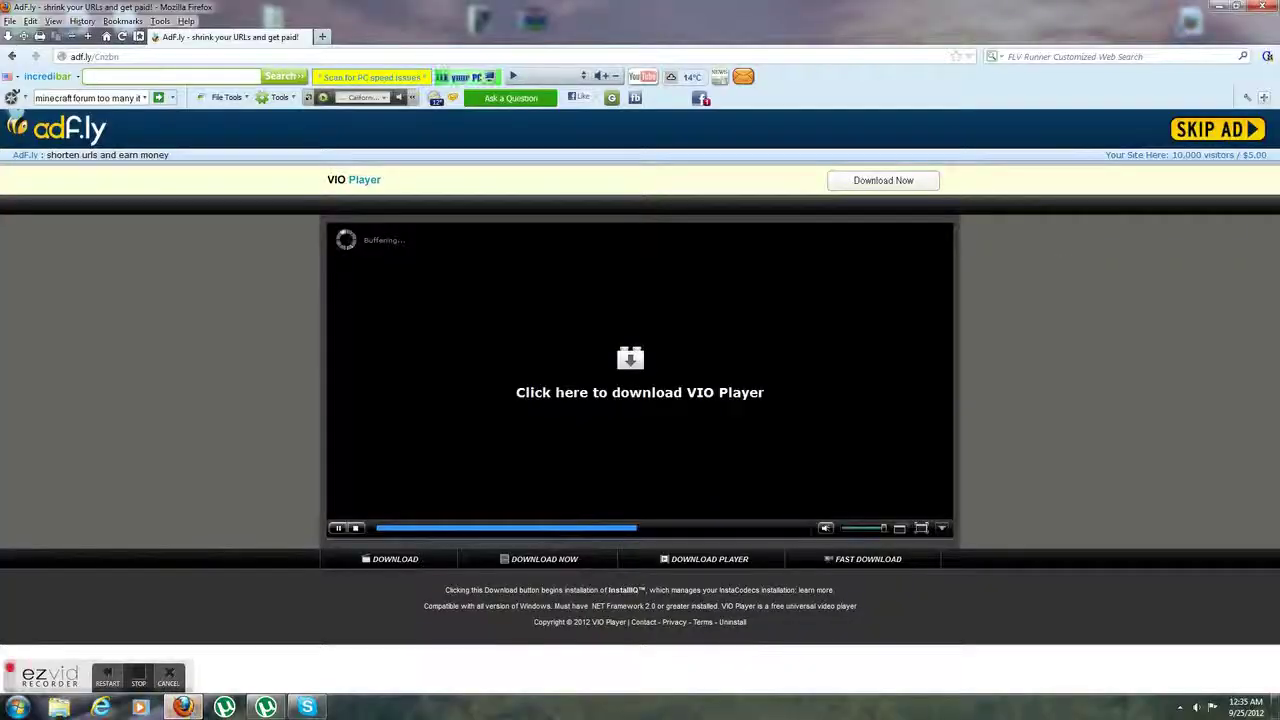
click(180, 707)
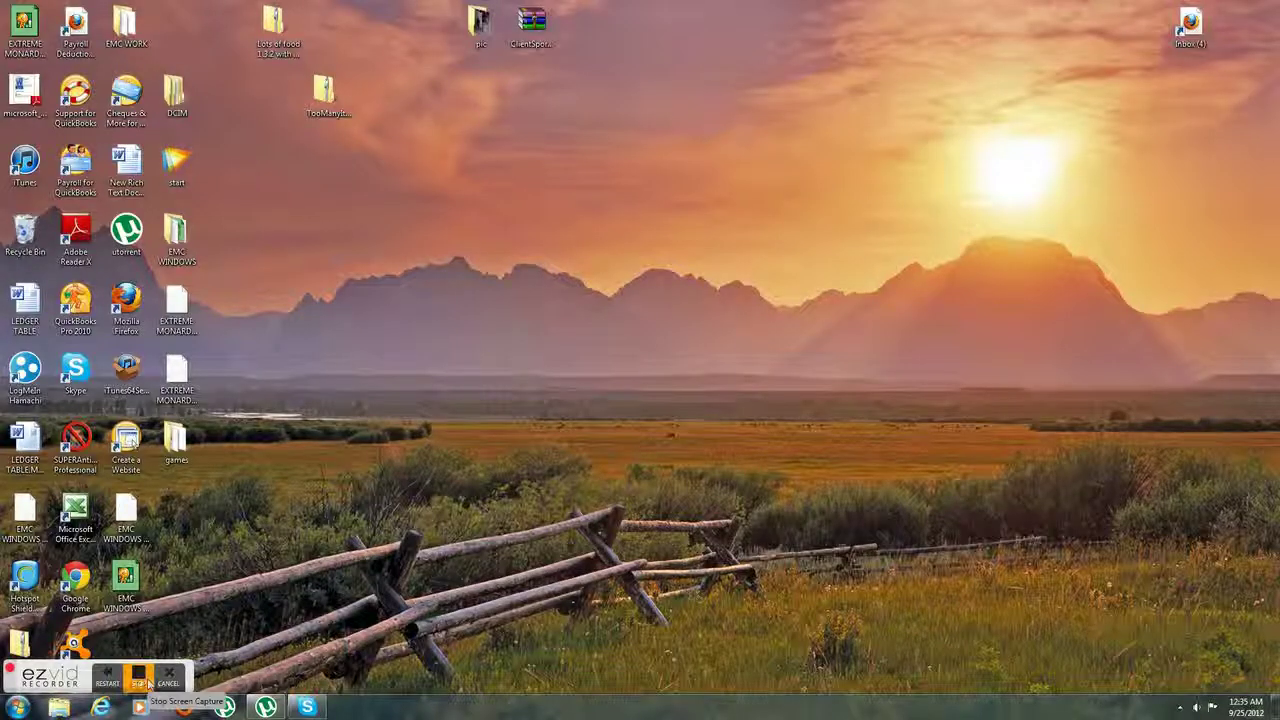